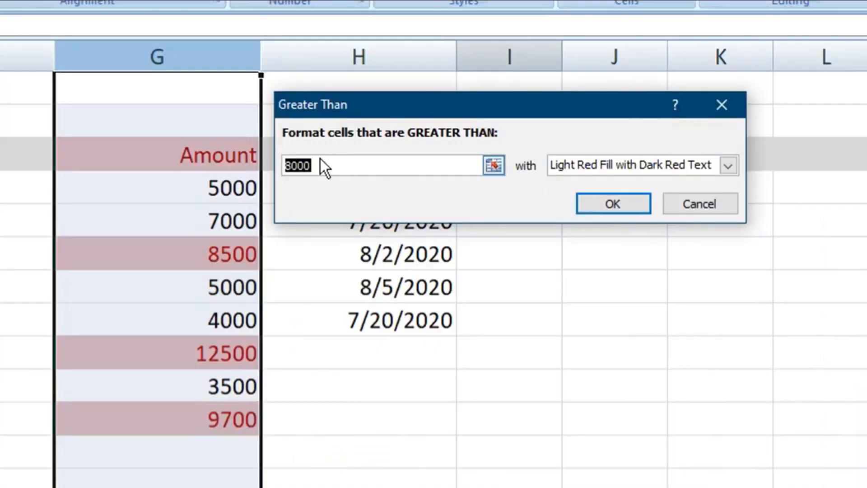
Step: Set the Greater Than rule's threshold for the Amount column to 500
left_click(320, 161)
left_click_drag(316, 165, 267, 164)
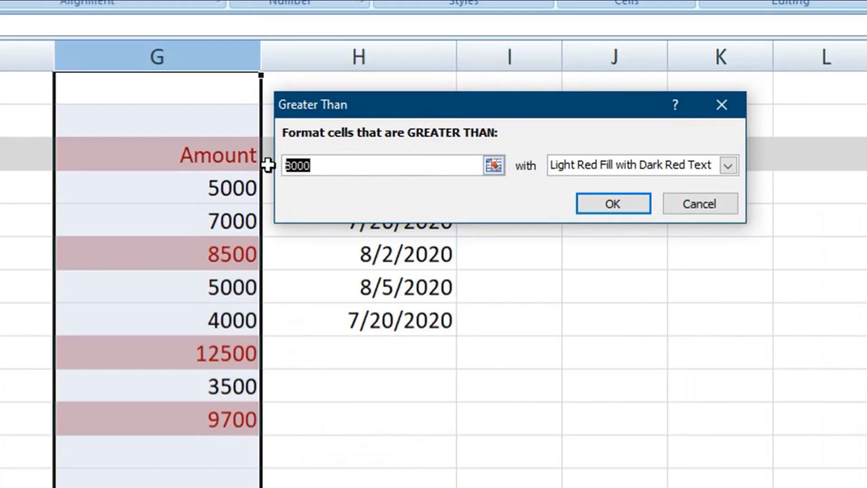
type("500")
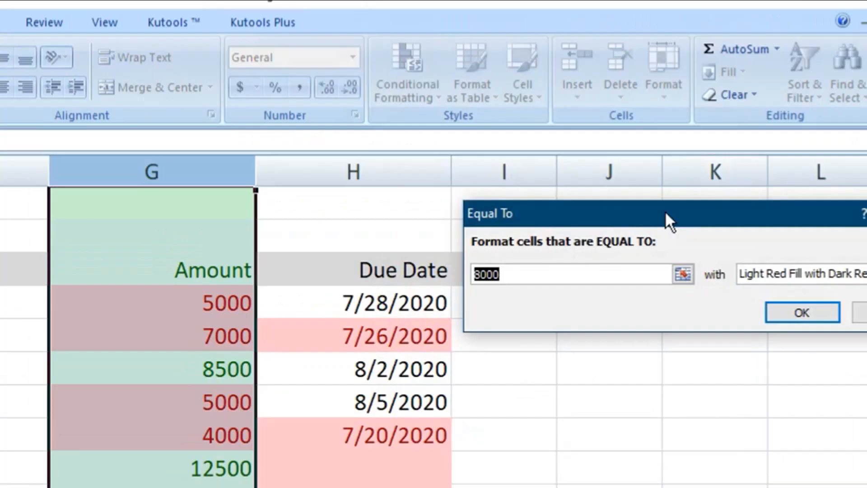
Step: Set the Equal To rule's value for the Amount column to 8500 and open its format choices
left_click_drag(649, 218, 606, 218)
type("5")
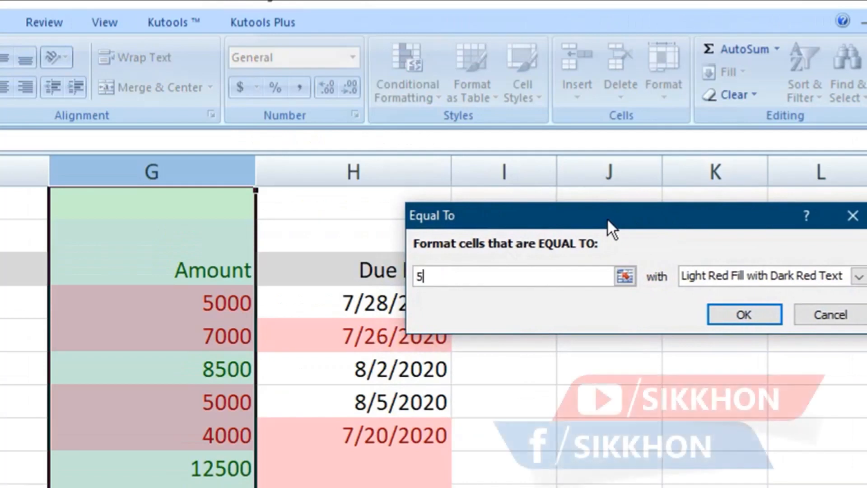
key("BackSpace")
type("850")
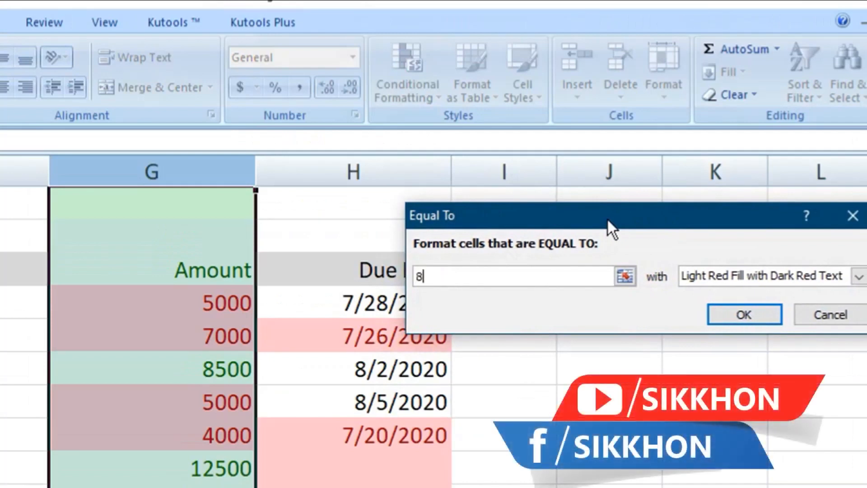
type("0")
left_click(835, 276)
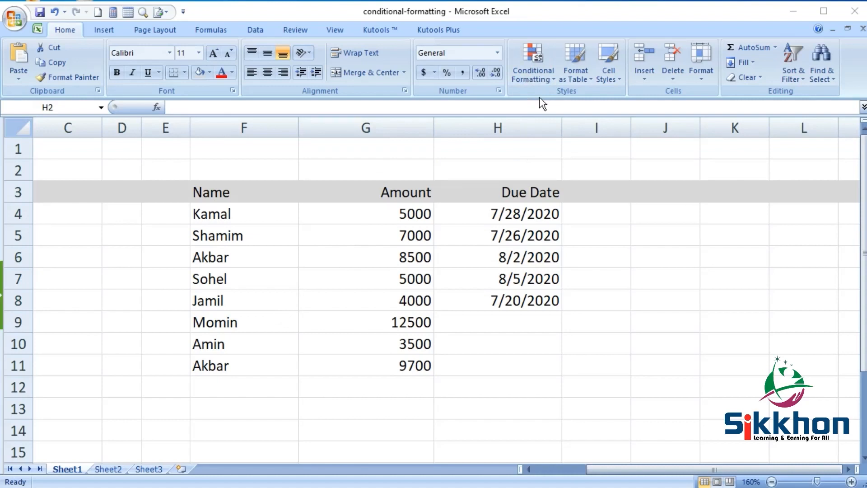
left_click(530, 62)
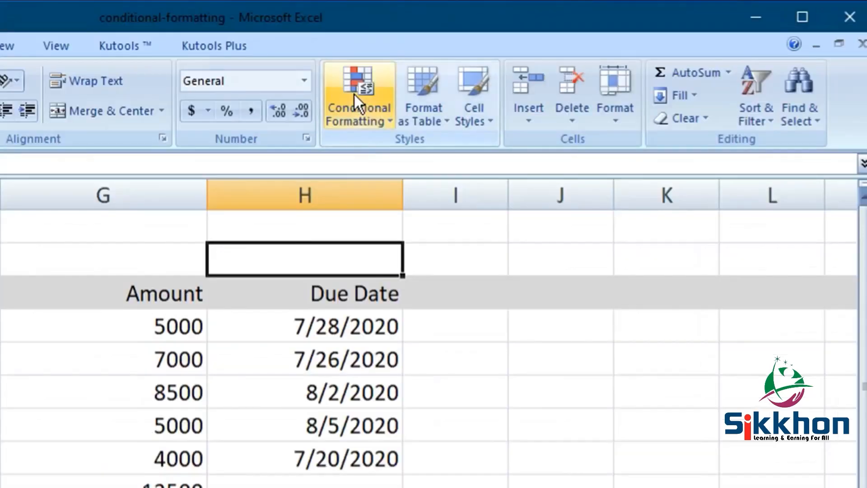
left_click(353, 92)
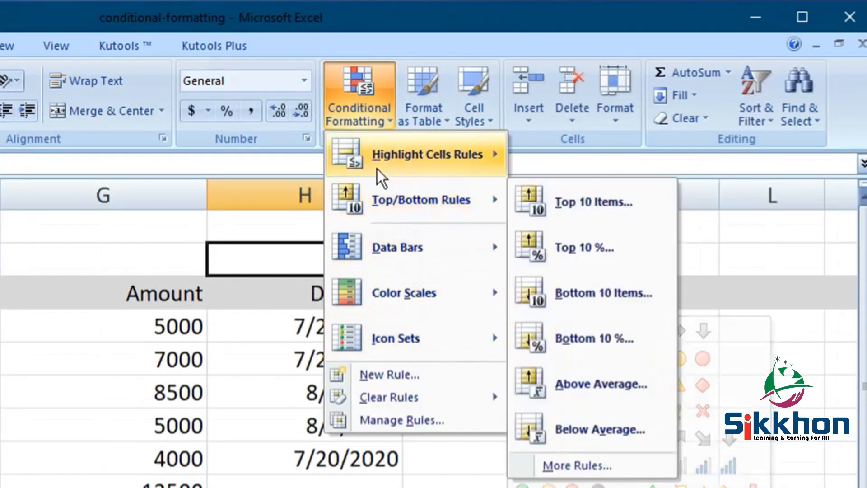
mouse_move(410, 158)
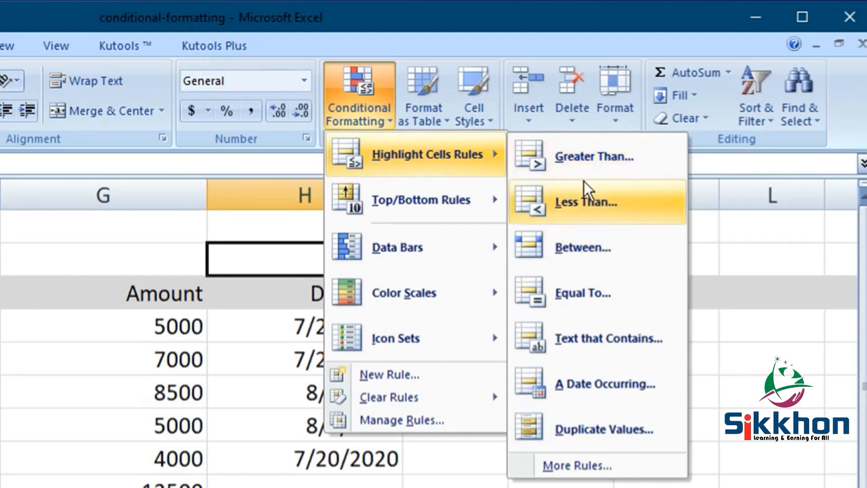
key("Escape")
key("Escape")
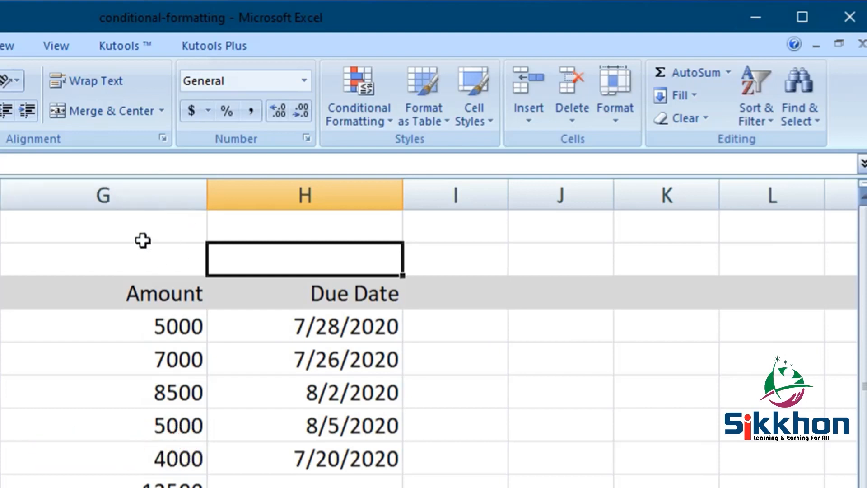
Step: Create a Greater Than highlight rule on the whole Amount column with a threshold of 5000
left_click(108, 195)
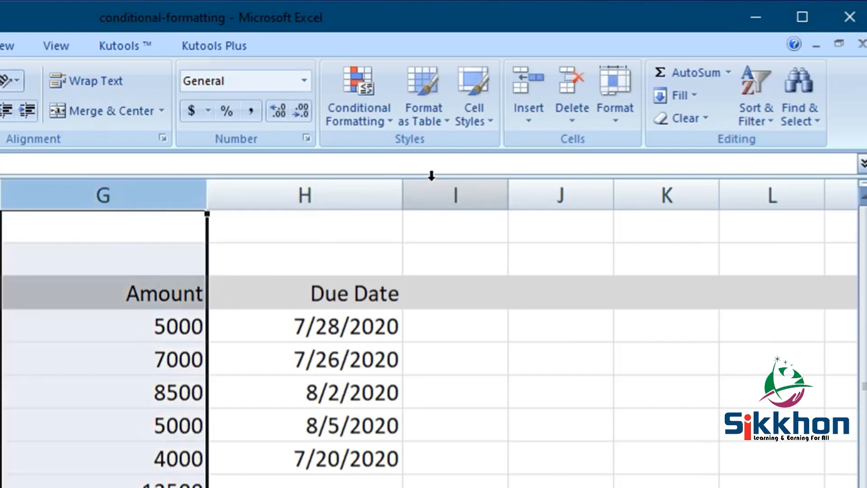
left_click(360, 116)
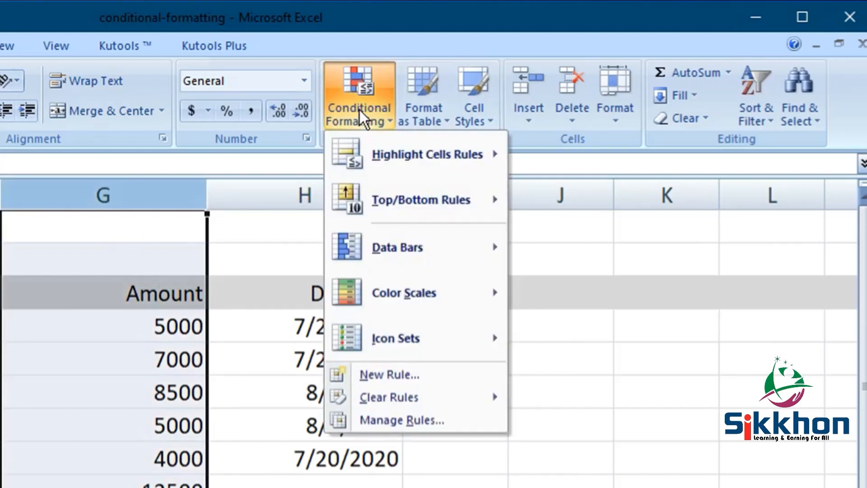
mouse_move(419, 152)
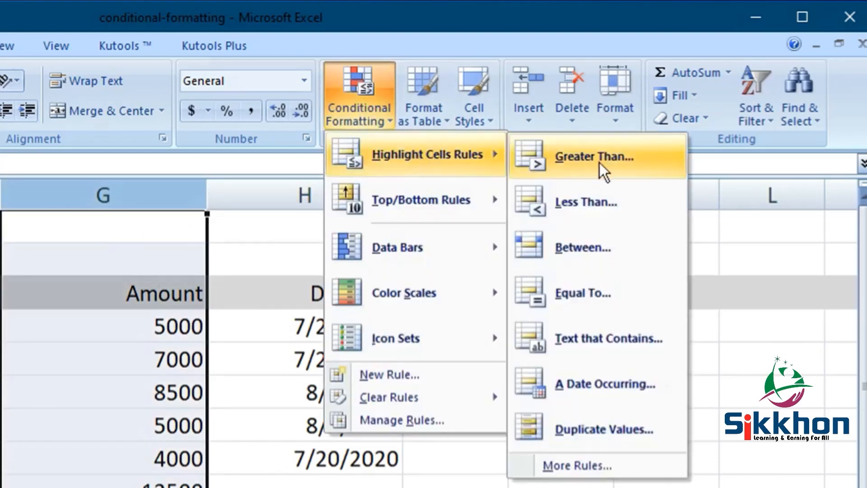
left_click(615, 161)
left_click_drag(511, 234, 460, 221)
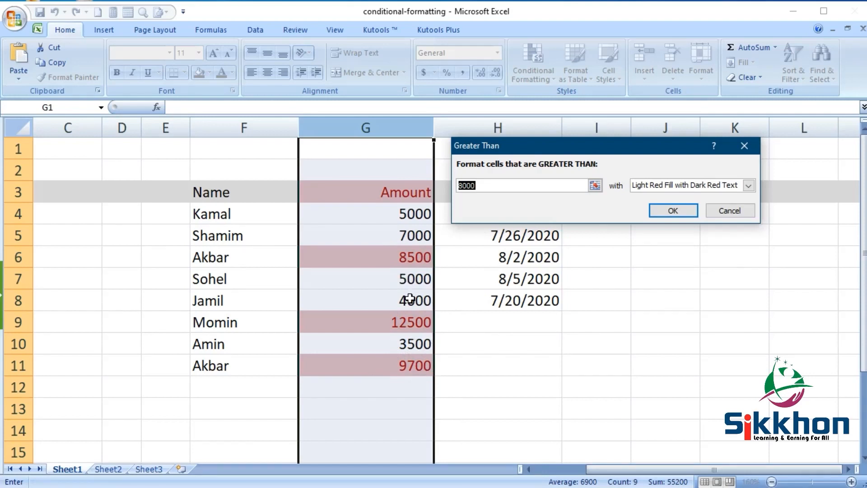
mouse_move(502, 144)
left_mouse_down()
mouse_move(512, 145)
mouse_move(484, 165)
mouse_move(493, 156)
left_mouse_up()
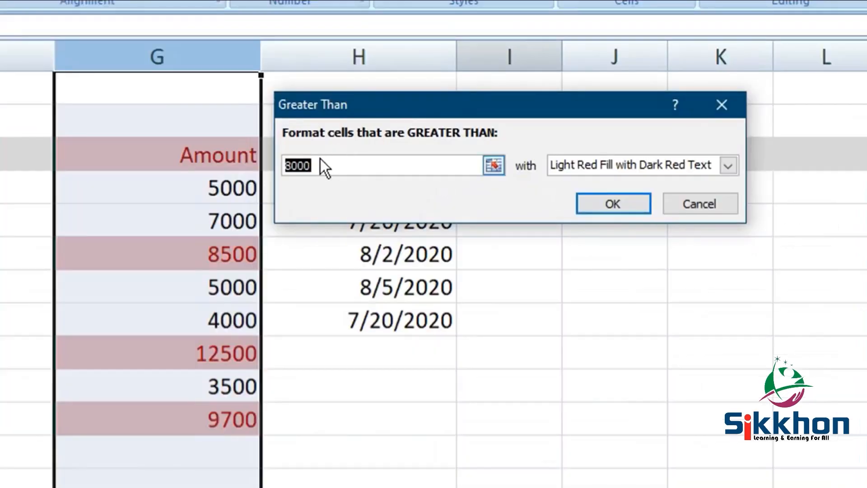
left_click(333, 163)
left_click_drag(419, 162, 285, 166)
type("500")
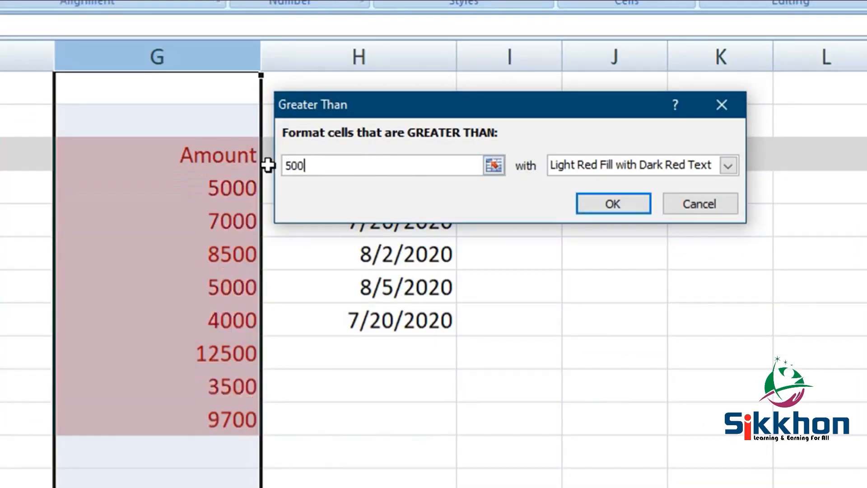
type("0")
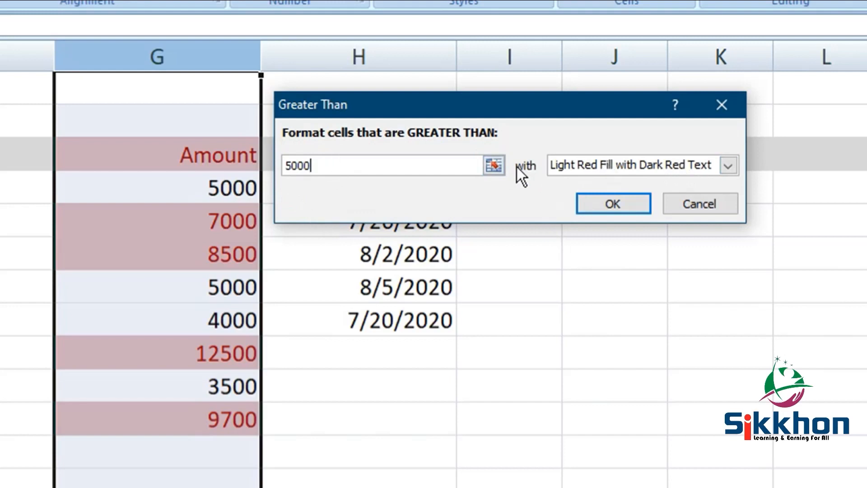
Step: Format the matching amounts with Green Fill with Dark Green Text and apply the Greater Than rule
left_click(724, 165)
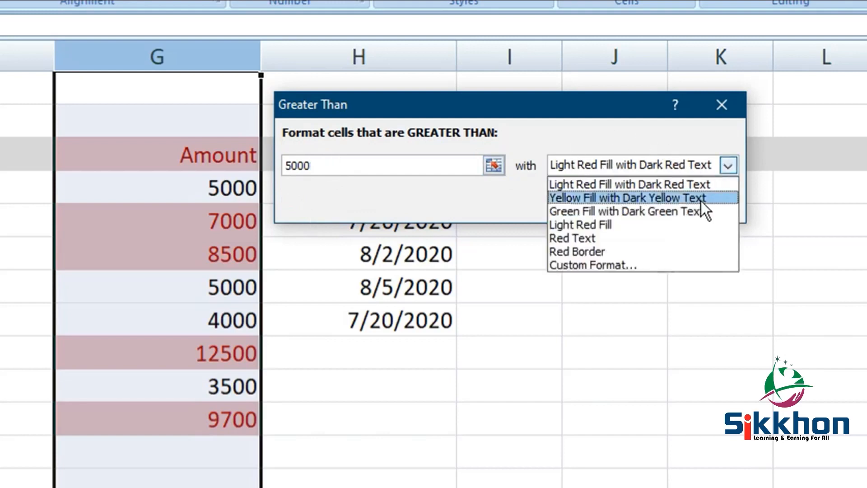
left_click(632, 197)
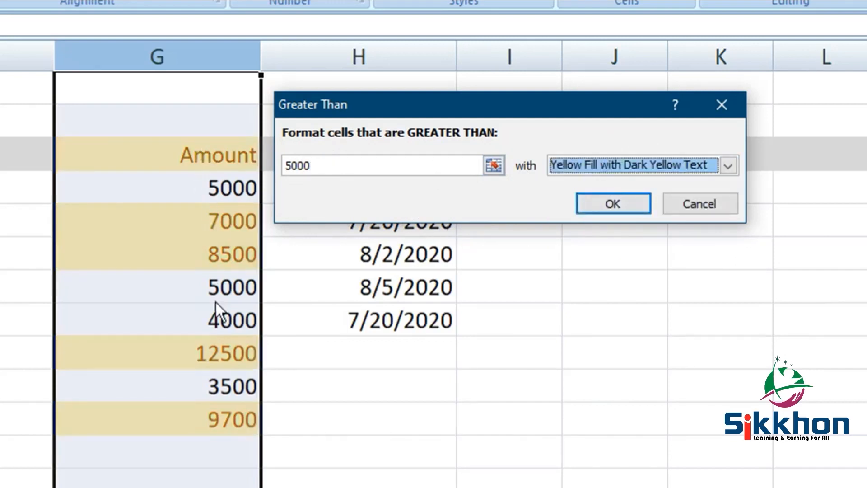
left_click(623, 163)
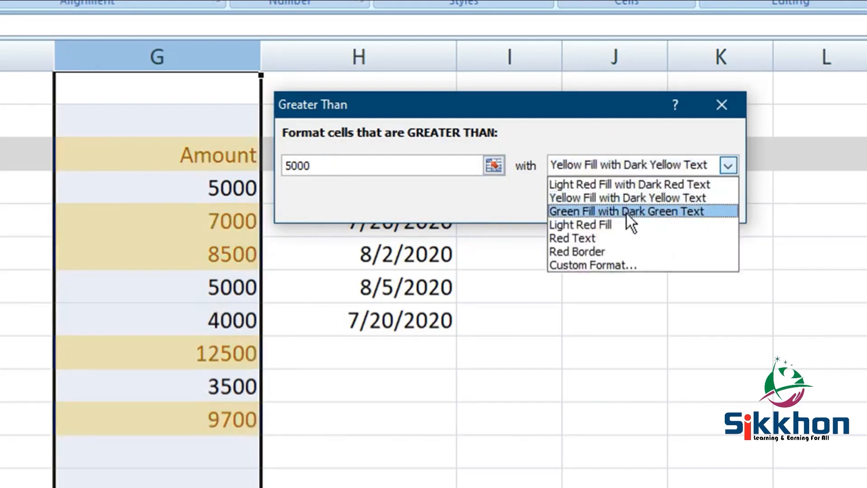
left_click(626, 212)
left_click(617, 163)
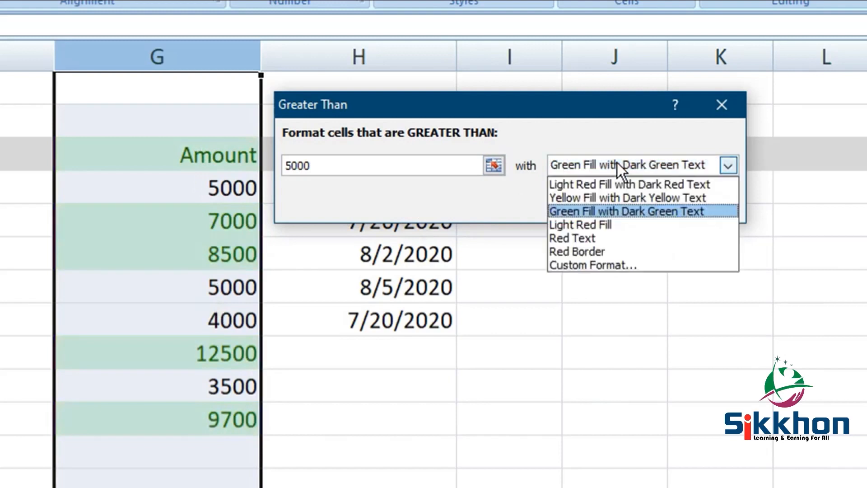
left_click(577, 163)
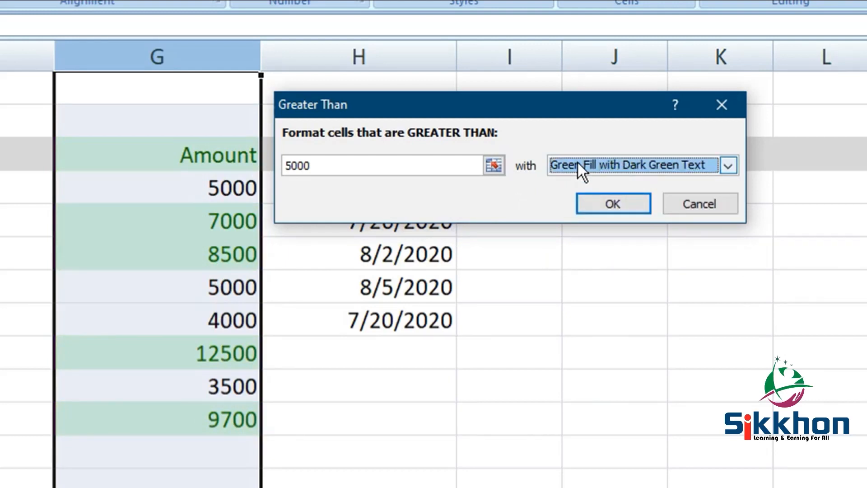
left_click(600, 203)
Step: Add a Less Than rule to the Amount column that highlights values below 4000 with Light Red Fill with Dark Red Text
left_click(436, 0)
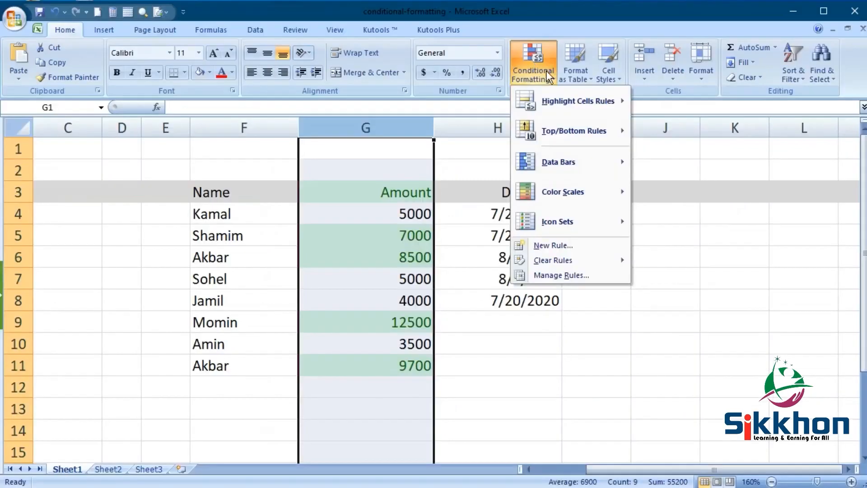
mouse_move(578, 101)
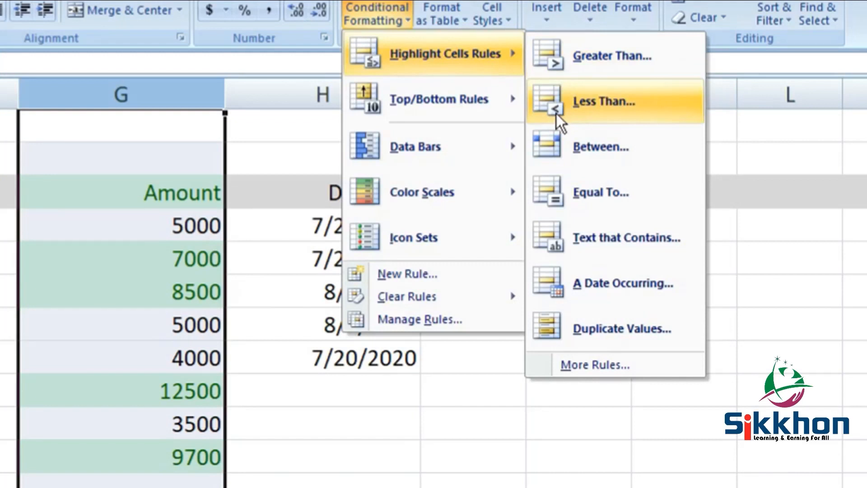
left_click(599, 100)
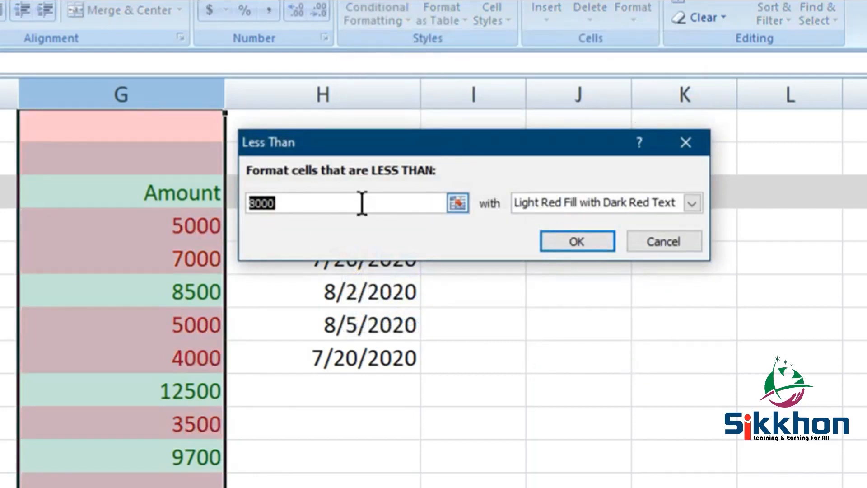
type("4000")
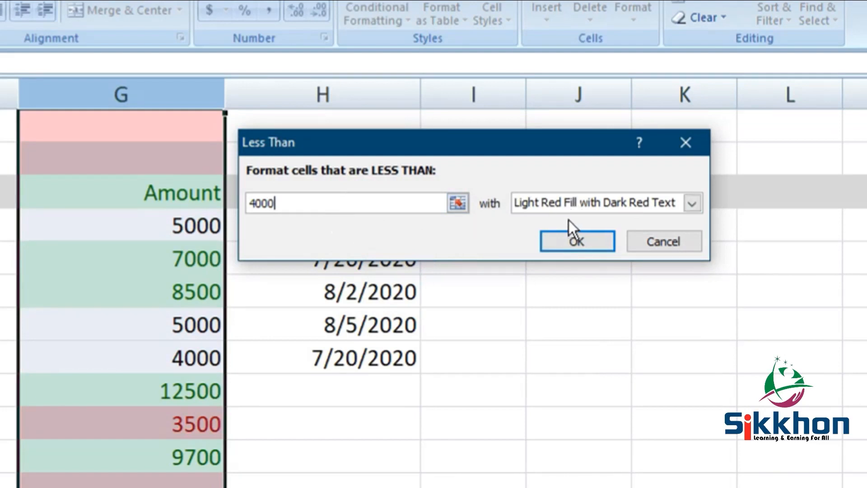
left_click(578, 243)
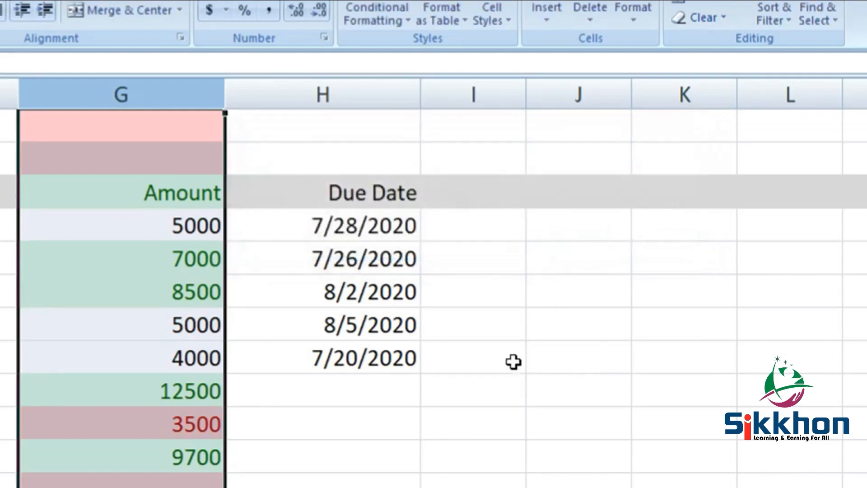
left_click(513, 361)
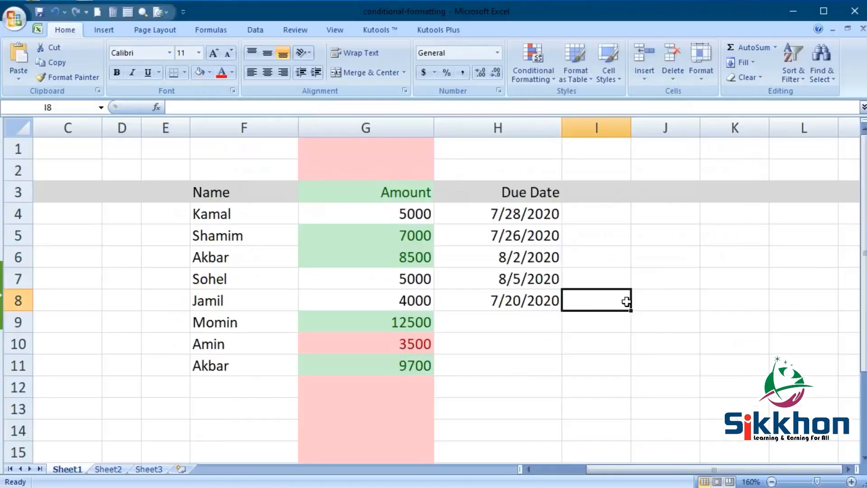
scroll(393, 345, "down", 6)
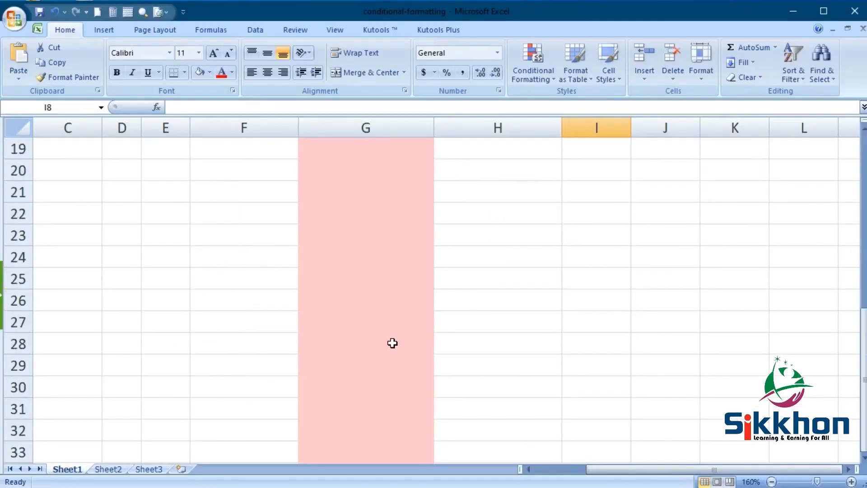
scroll(392, 344, "up", 6)
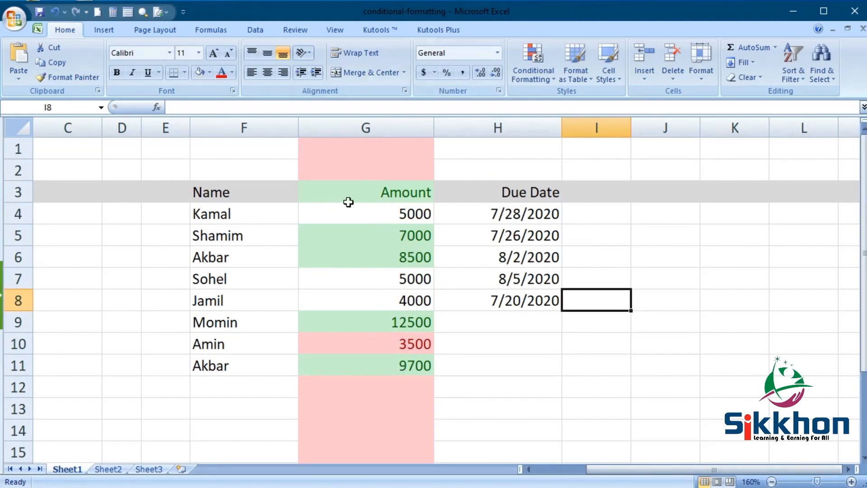
Step: Open the Conditional Formatting Rules Manager for the whole Amount column
left_click(365, 120)
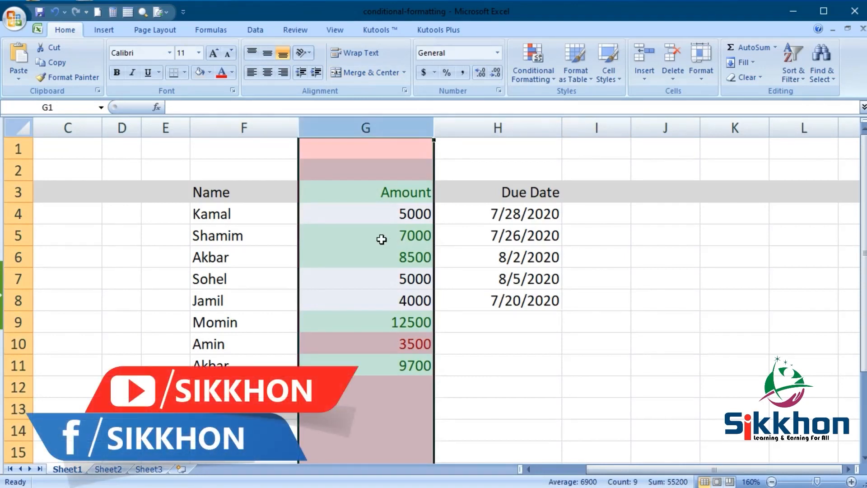
left_click(536, 52)
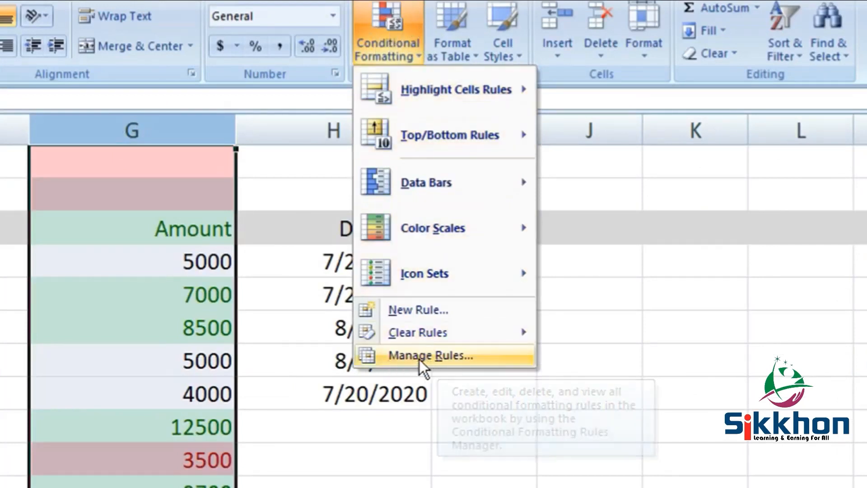
left_click(406, 359)
left_click_drag(455, 89, 446, 122)
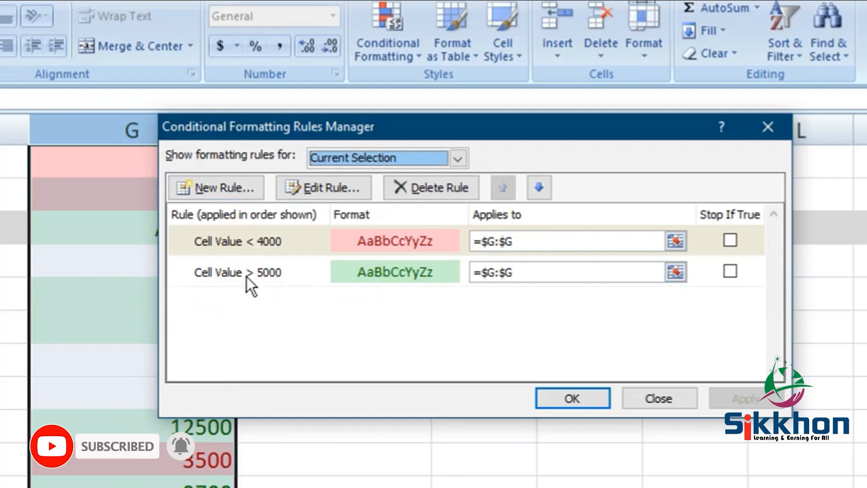
Step: Open the Amount column's less than 4000 rule for editing
double_click(308, 268)
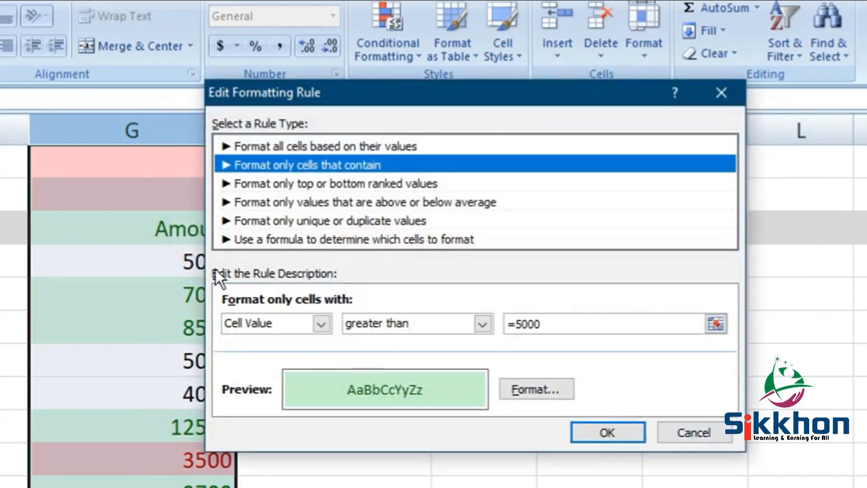
left_click(680, 432)
left_click(298, 247)
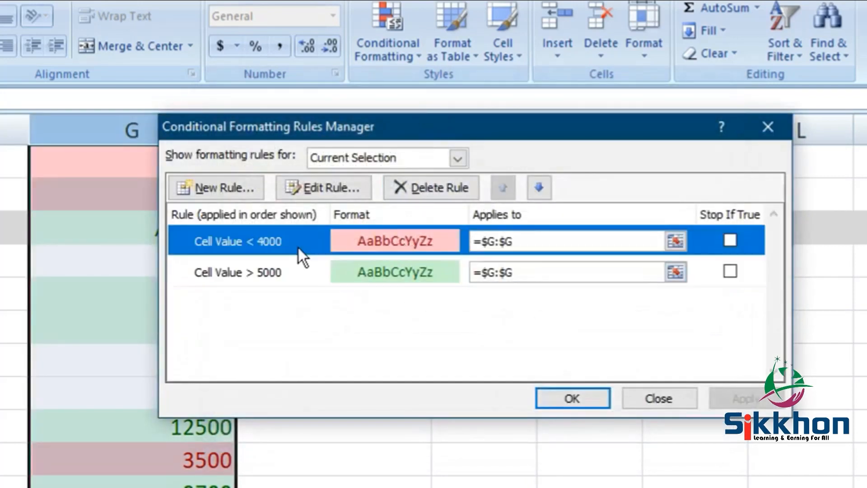
left_click(323, 188)
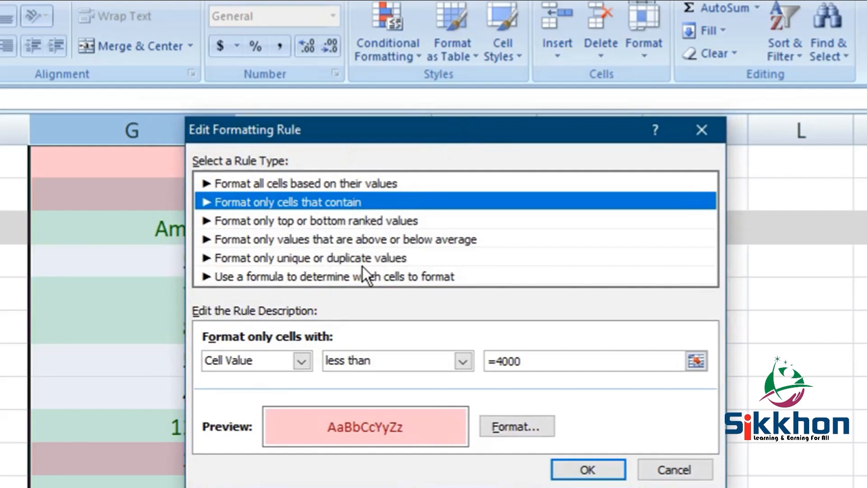
left_click_drag(388, 134, 423, 97)
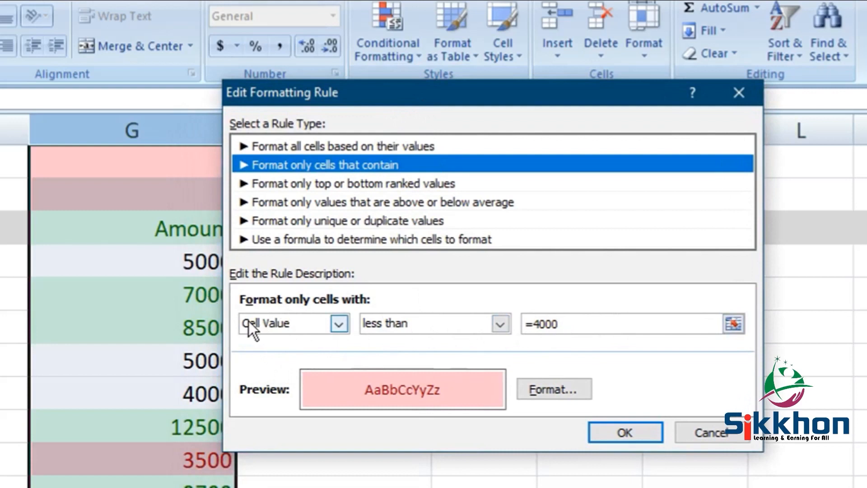
left_click(316, 324)
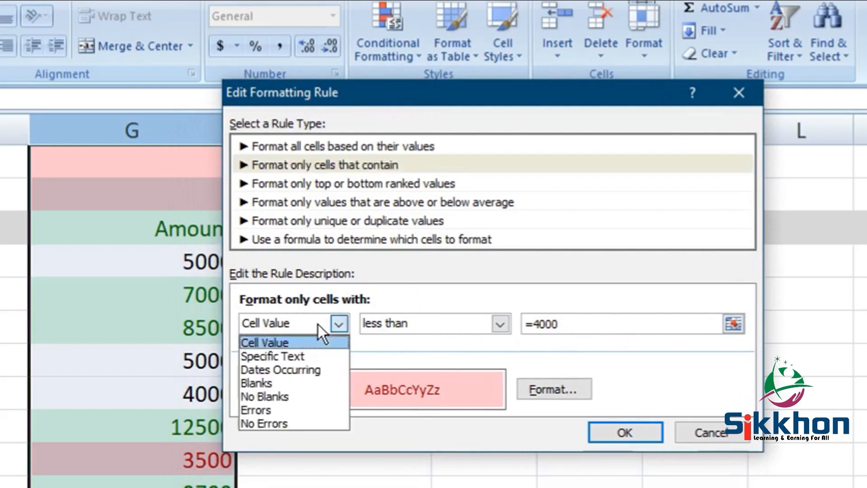
left_click(290, 355)
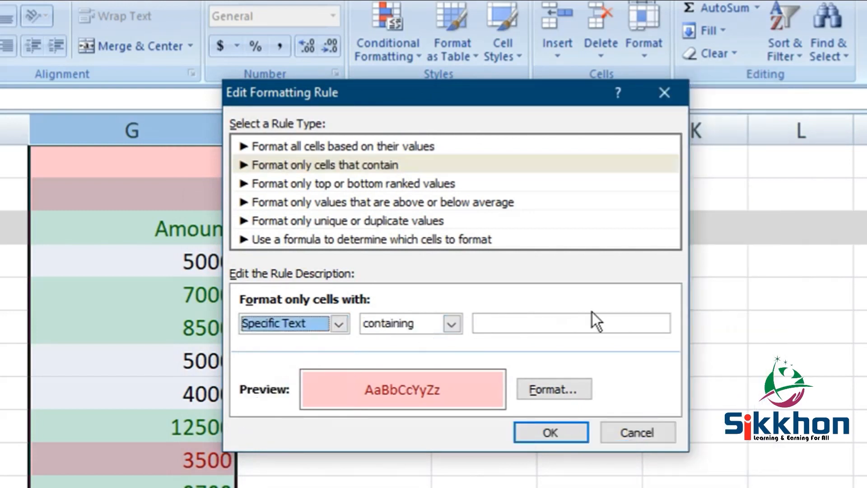
left_click(308, 324)
left_click(301, 342)
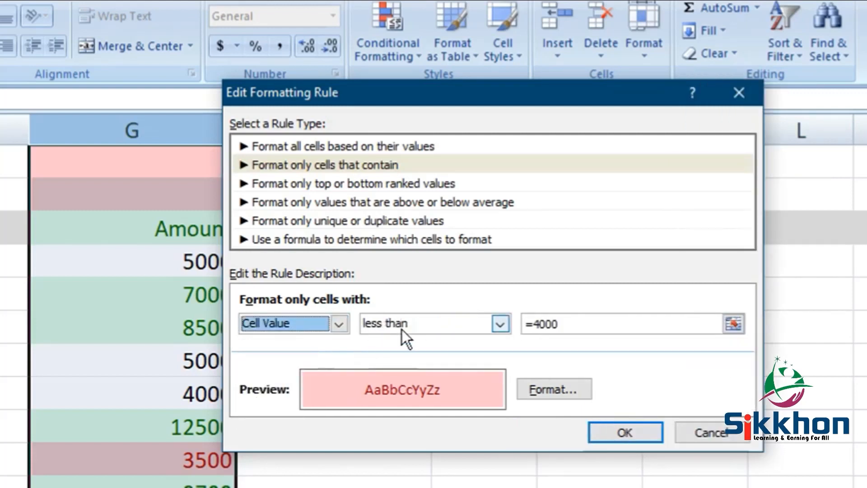
Step: Change the rule's condition to cell values between 4000 and 7000
left_click(464, 321)
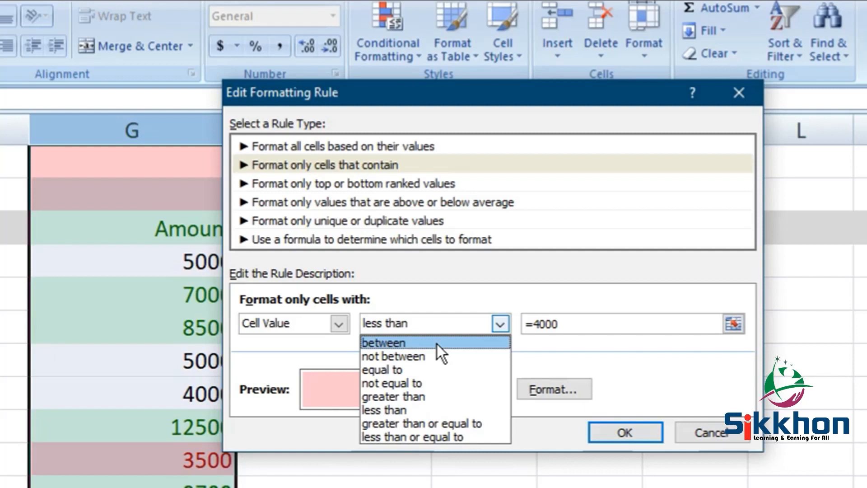
left_click(437, 343)
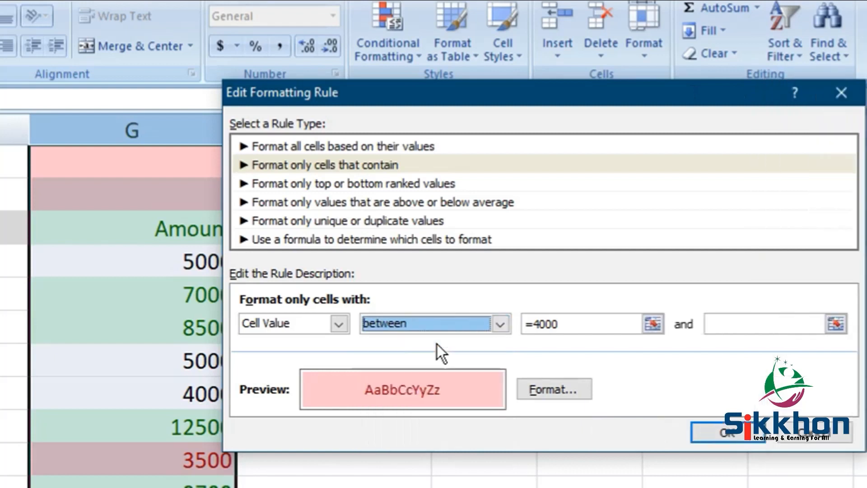
left_click(575, 323)
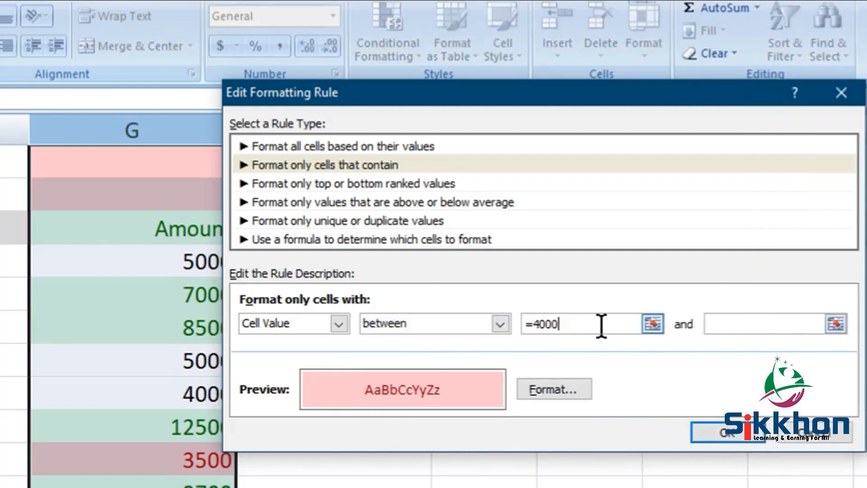
left_click_drag(575, 329, 434, 313)
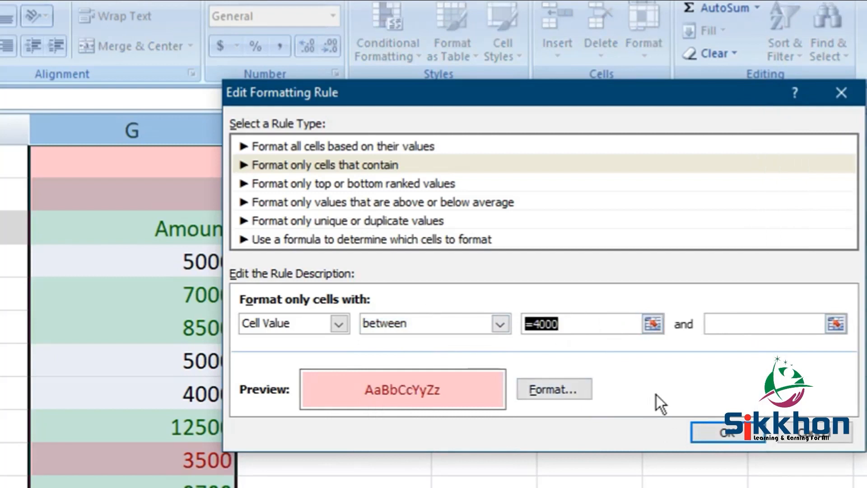
type("4000")
left_click(745, 323)
type("7000")
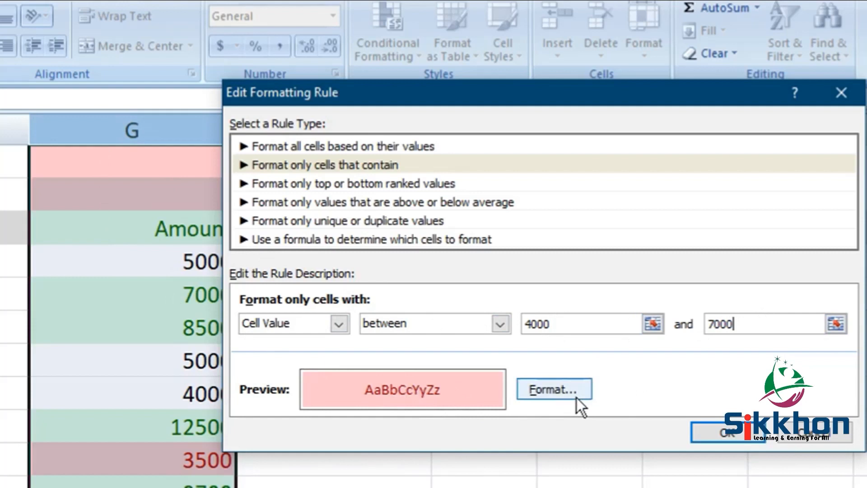
Step: Save the edited between rule with its existing red format, apply it to the Amount column and close the rules manager
left_click(563, 390)
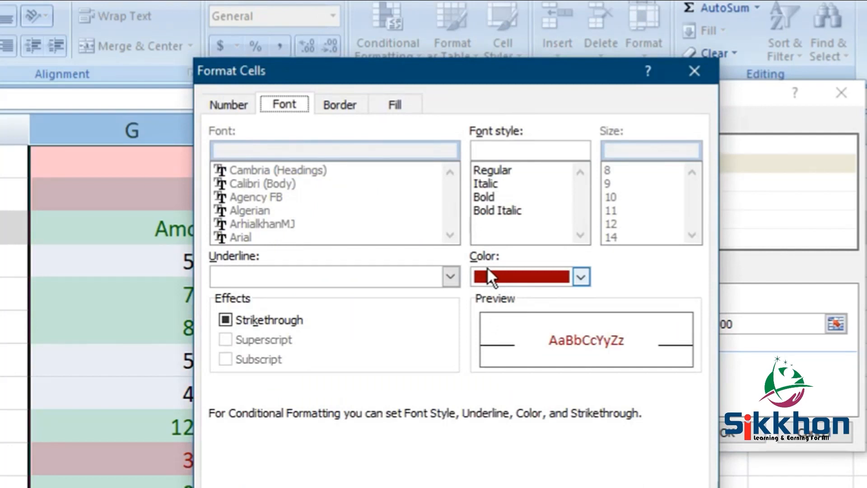
key("Escape")
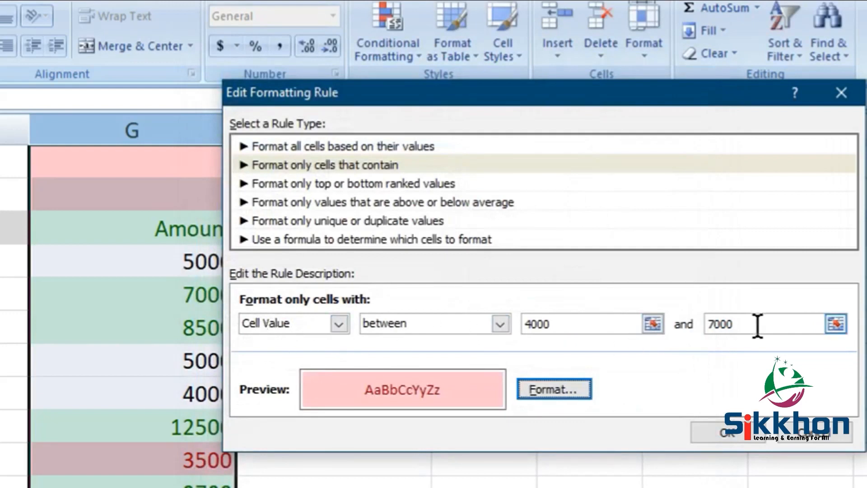
left_click(738, 432)
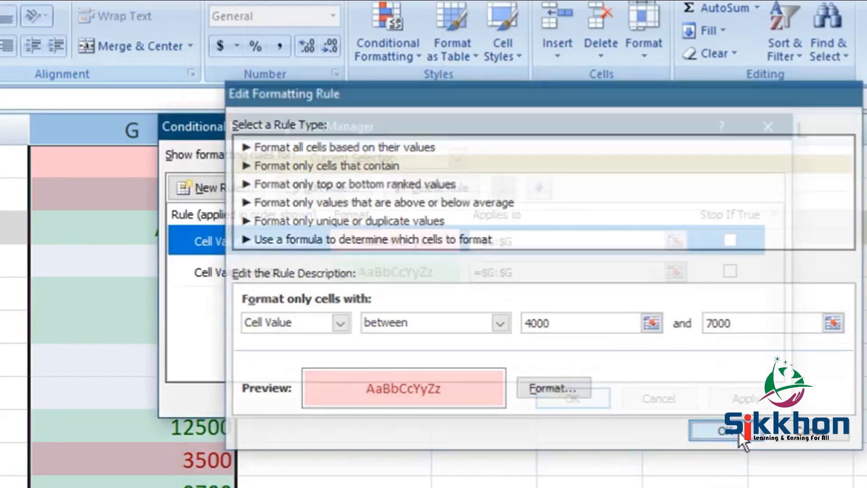
left_click(742, 399)
left_click(582, 397)
Step: Examine which cells in the Amount column the between 4000 and 7000 rule highlights
left_click(334, 483)
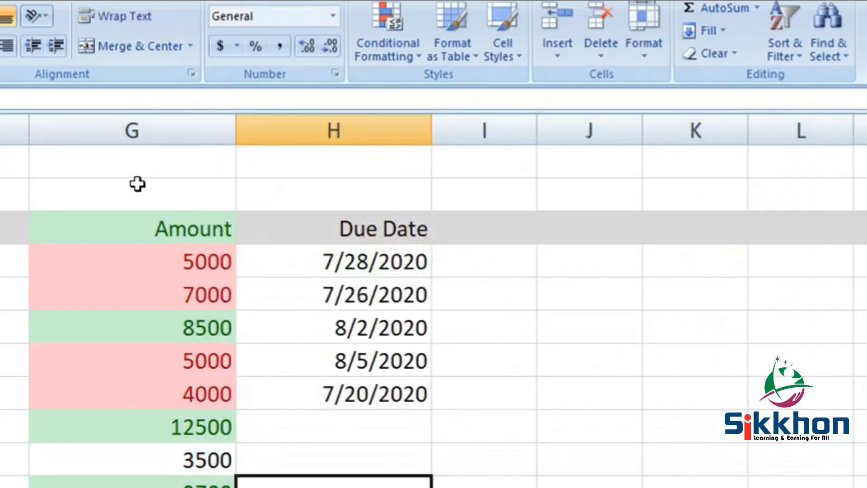
left_click(189, 267)
left_click(201, 288)
left_click(198, 374)
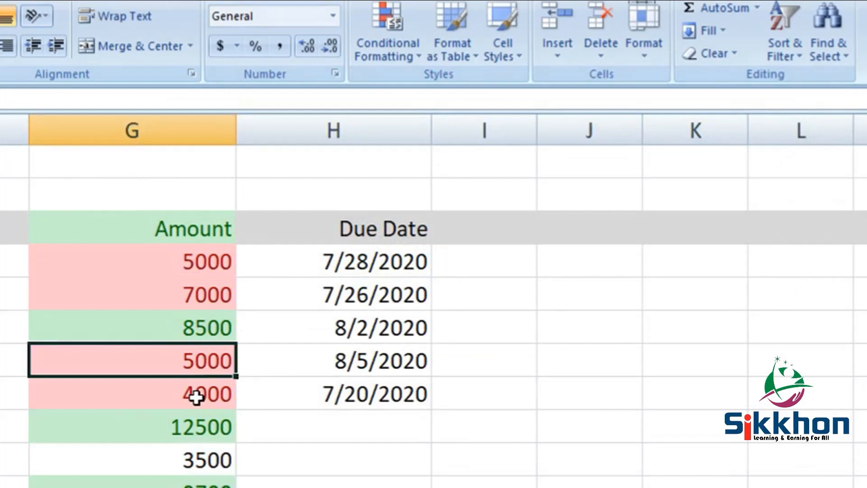
left_click(195, 397)
left_click(173, 462)
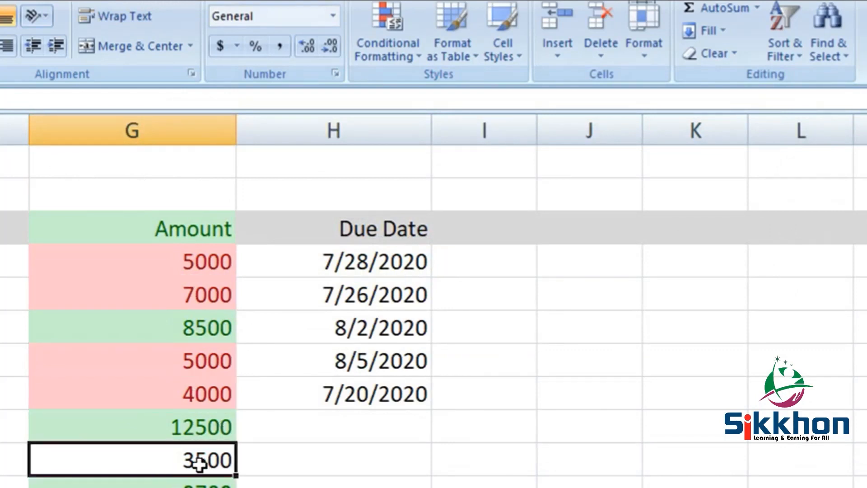
Step: Reopen the rules manager for the whole Amount column and open the greater than 5000 rule for editing
left_click(168, 131)
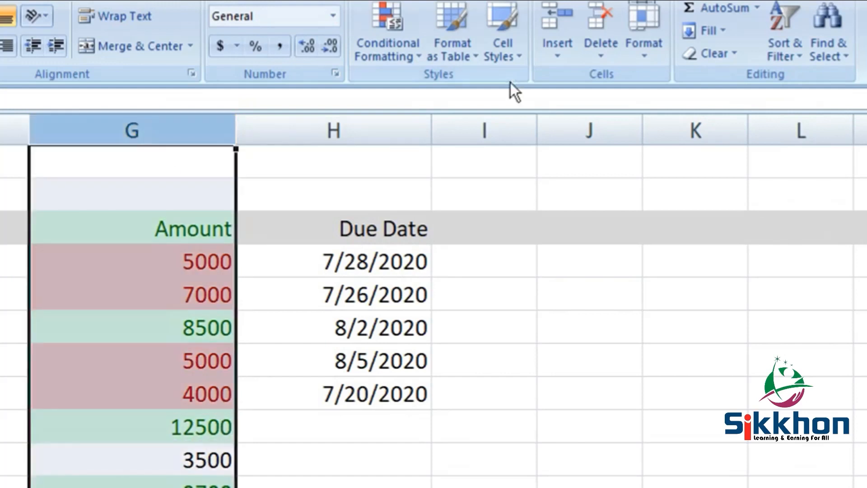
left_click(388, 51)
mouse_move(459, 93)
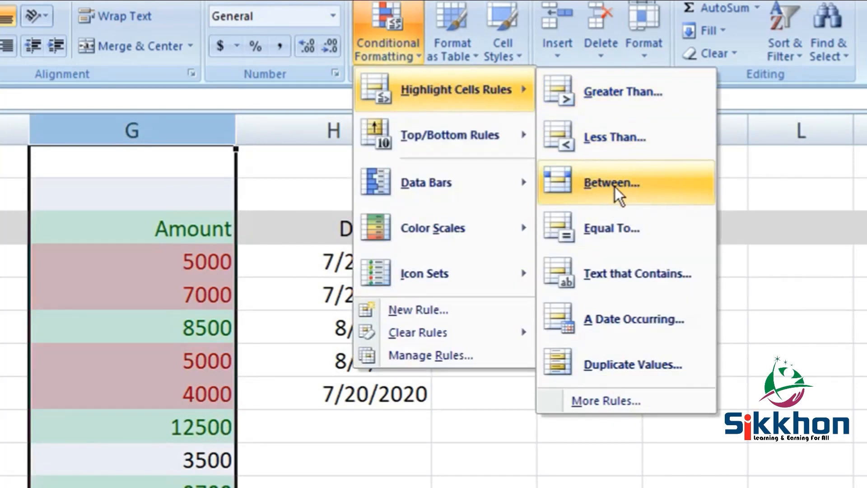
left_click(463, 356)
left_click_drag(440, 116, 541, 131)
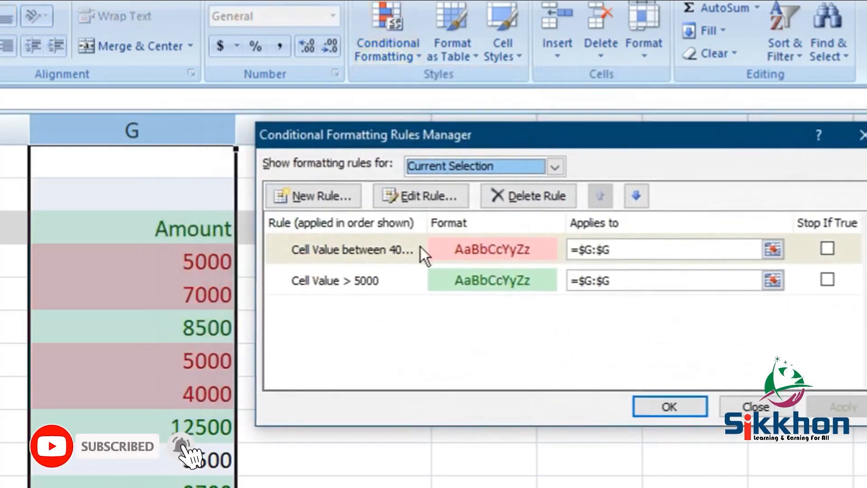
left_click(399, 280)
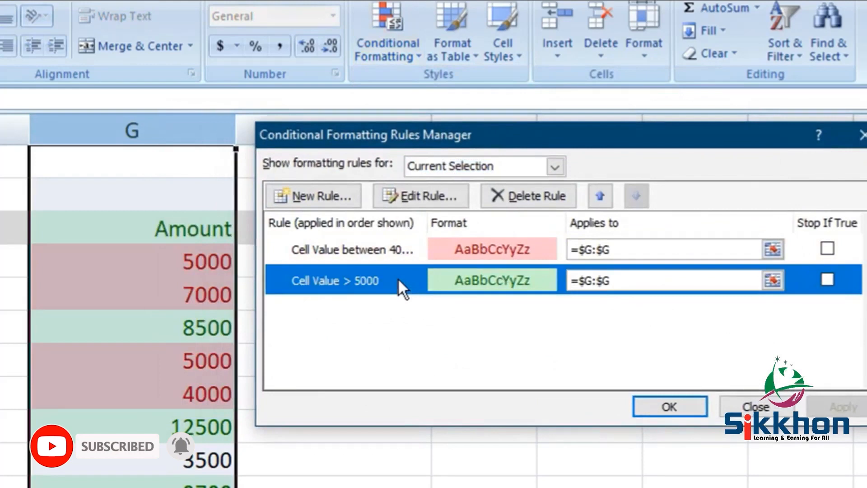
left_click(424, 199)
left_click_drag(566, 113, 535, 168)
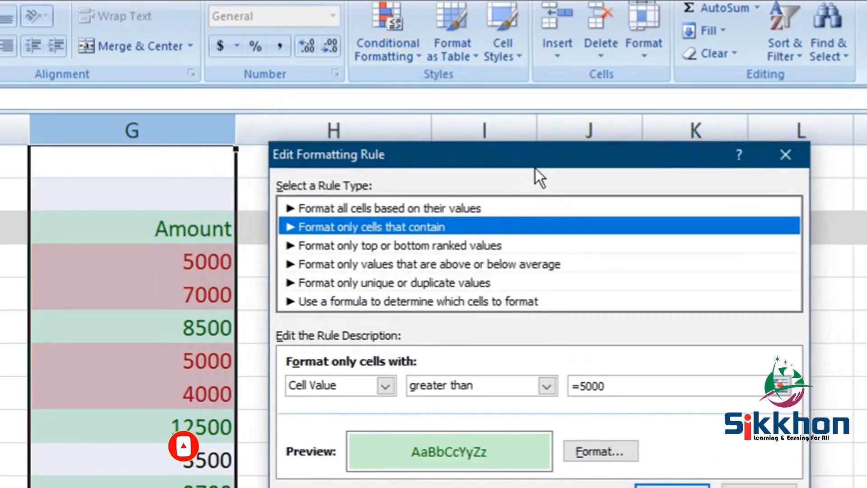
Step: Change the green rule's condition to cell values not between 5000 and 7000 and apply it to the Amount column
left_click(467, 381)
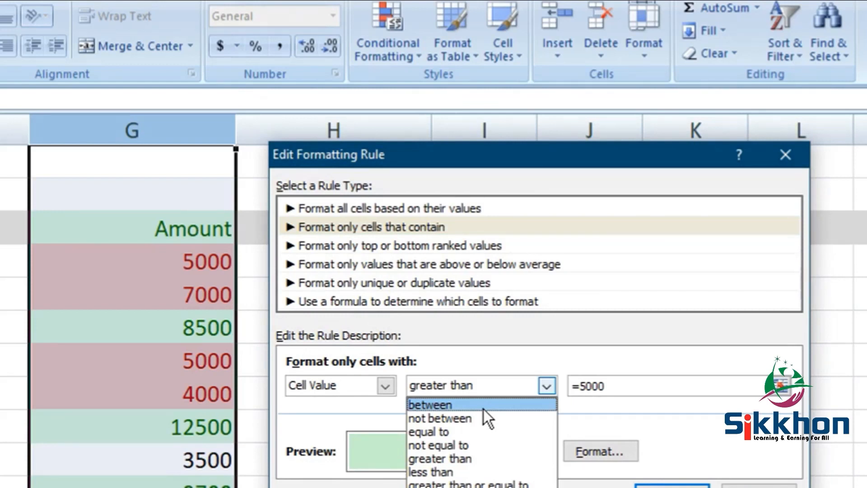
left_click(491, 417)
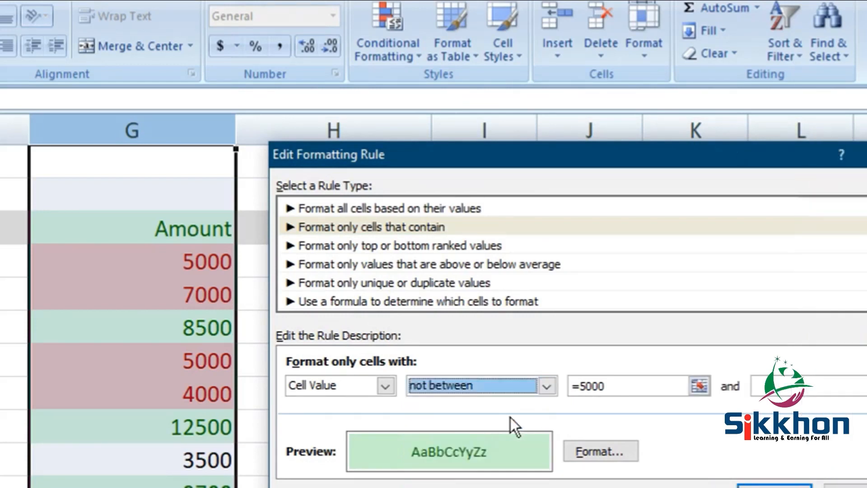
left_click_drag(643, 383, 527, 386)
type("5000")
left_click(815, 388)
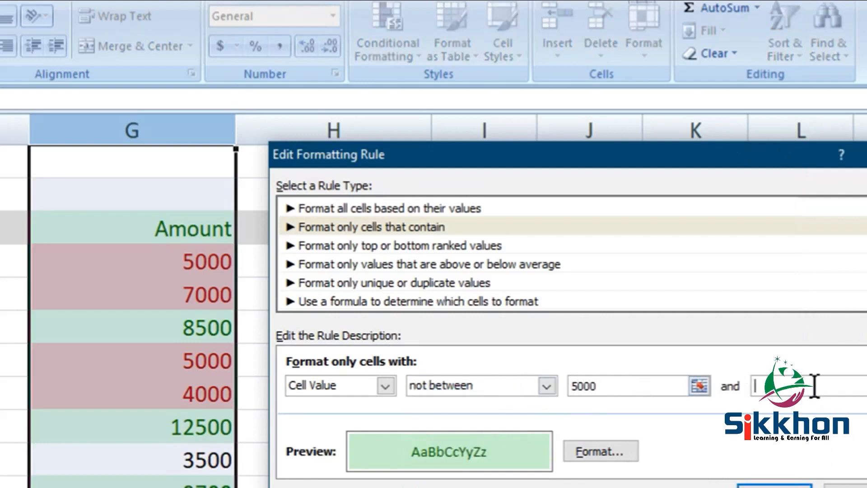
type("7000")
left_click(763, 484)
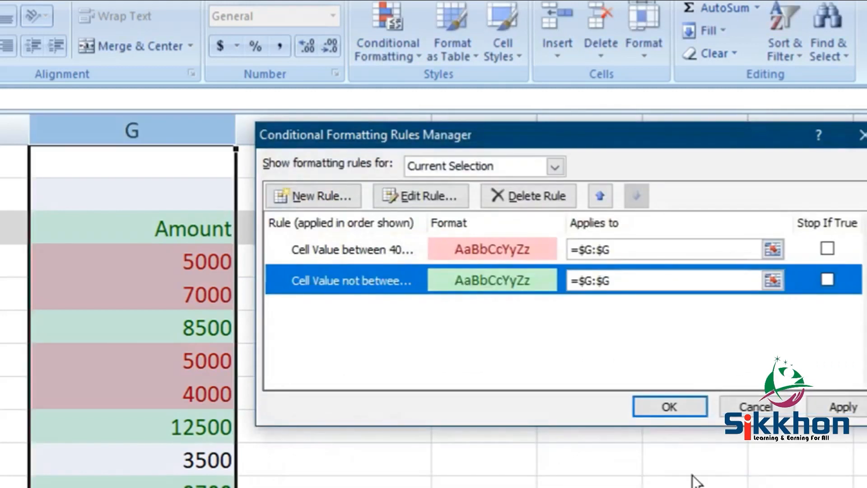
left_click(842, 406)
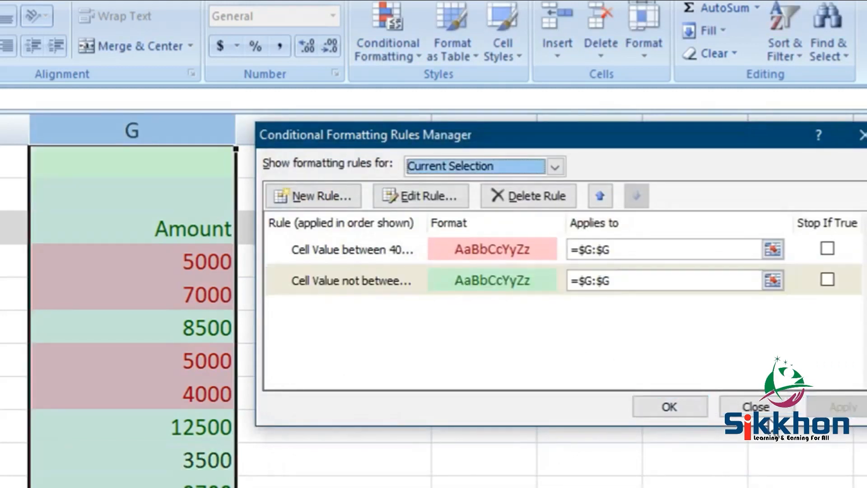
left_click(668, 408)
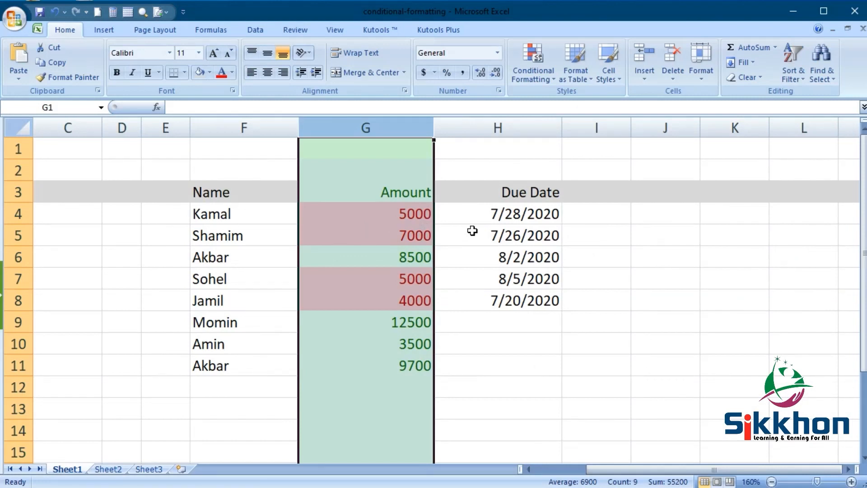
Step: Check the Amount cells against the between and not between rules, comparing each value with its highlight colour
left_click(402, 216)
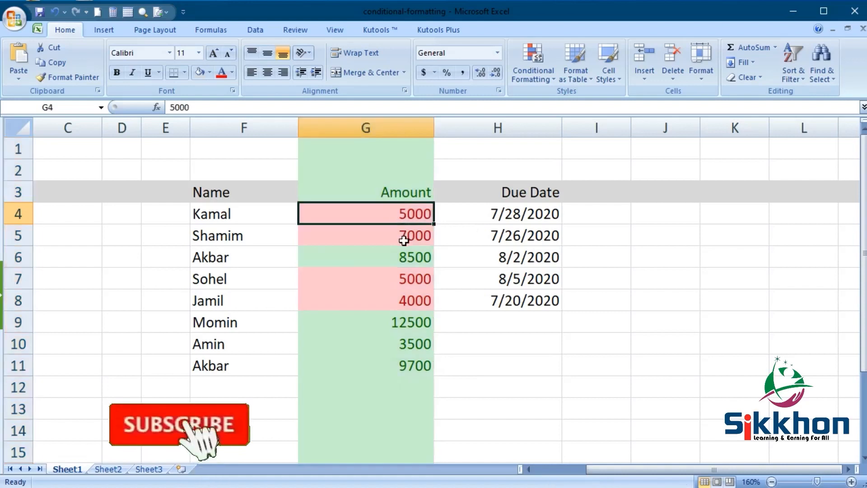
left_click(404, 239)
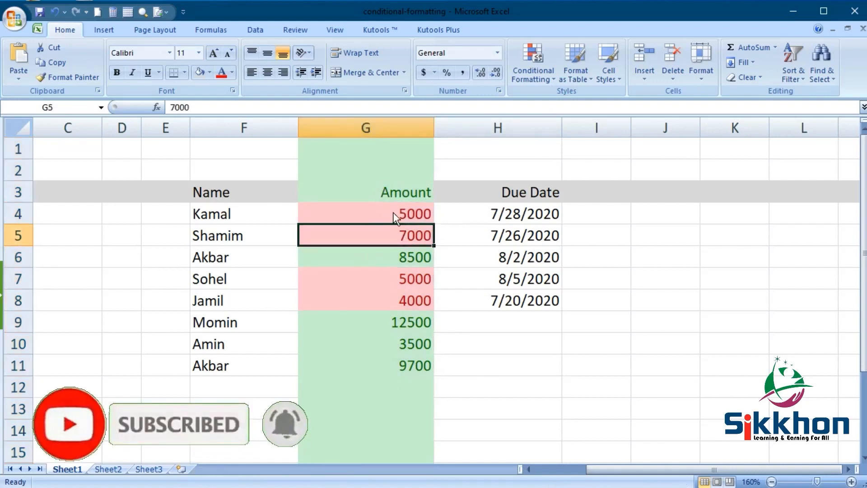
left_click(402, 258)
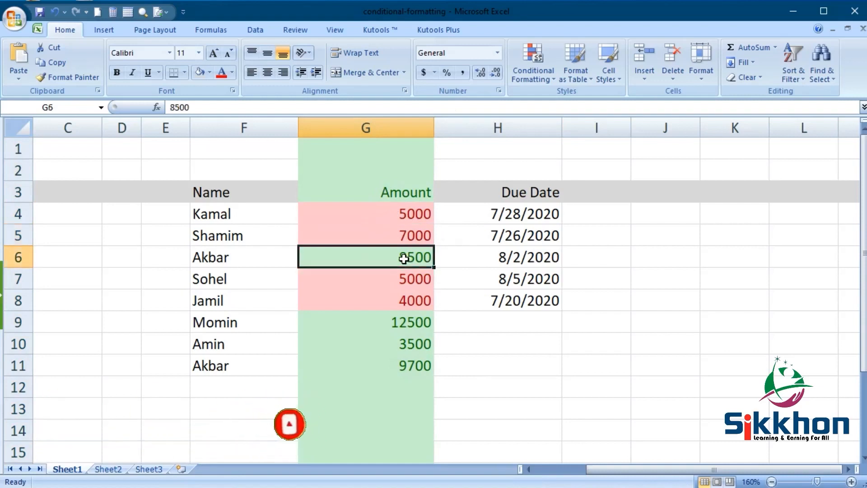
left_click(400, 329)
left_click(402, 349)
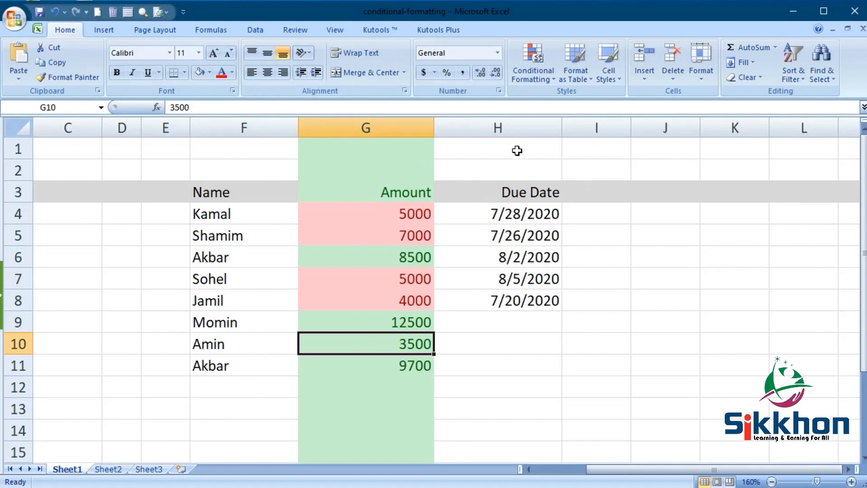
Step: Try highlighting dates less than 7/28/2020 across the whole Due Date column with Light Red Fill with Dark Red Text, and undo that rule
left_click(515, 127)
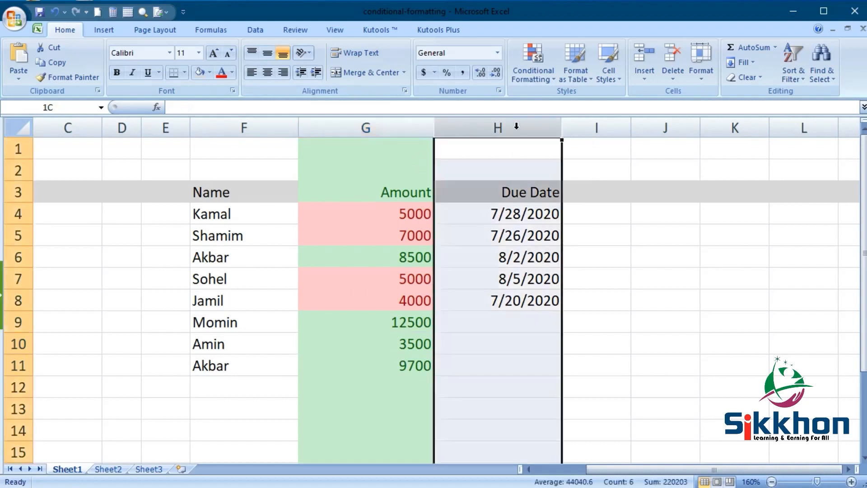
left_click(532, 73)
mouse_move(601, 107)
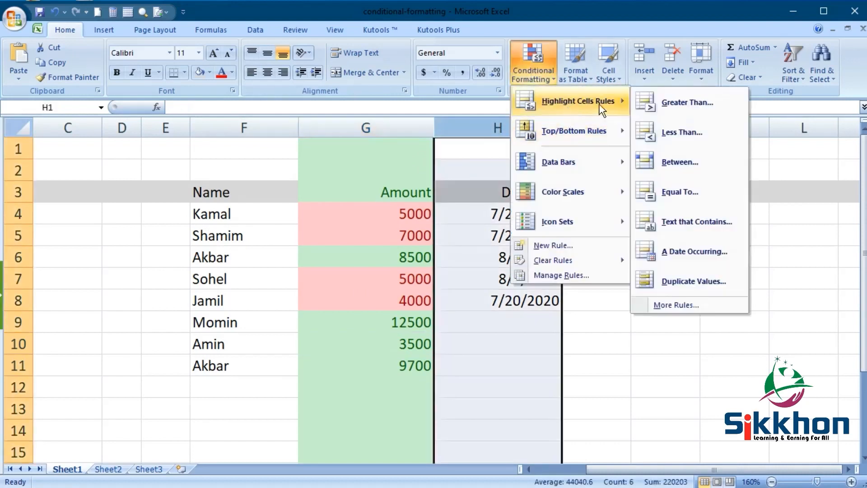
left_click(698, 132)
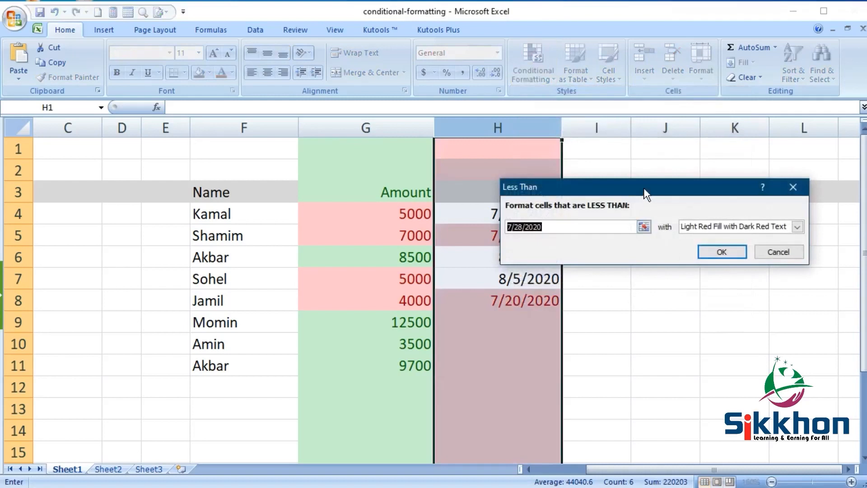
left_click_drag(781, 171, 713, 156)
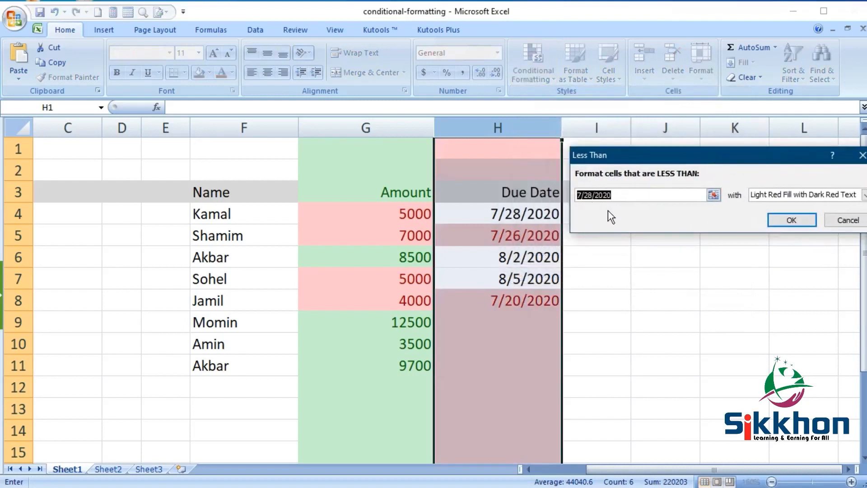
left_click(593, 195)
left_click(792, 221)
left_click(650, 249)
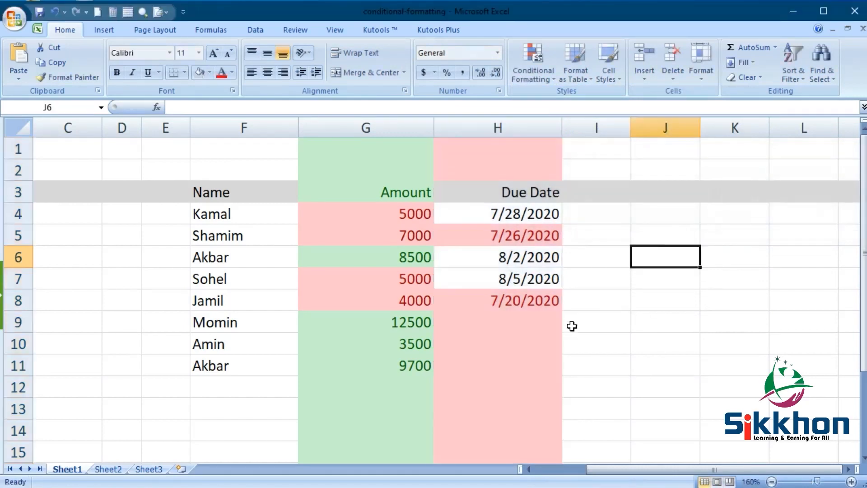
left_click(517, 239)
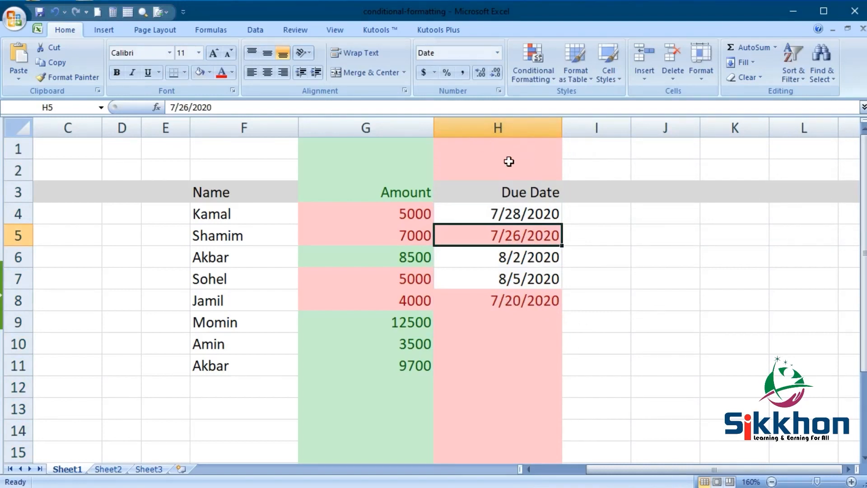
key("ctrl+z")
left_click(651, 172)
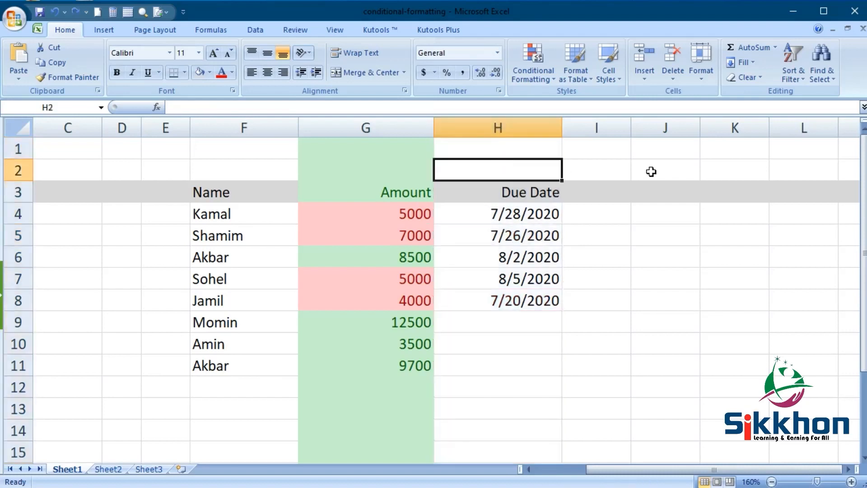
Step: Highlight cells less than 7/28/2020 in H4:H12 of the Due Date column with Light Red Fill with Dark Red Text
left_click_drag(478, 207, 542, 390)
left_click(535, 75)
mouse_move(554, 105)
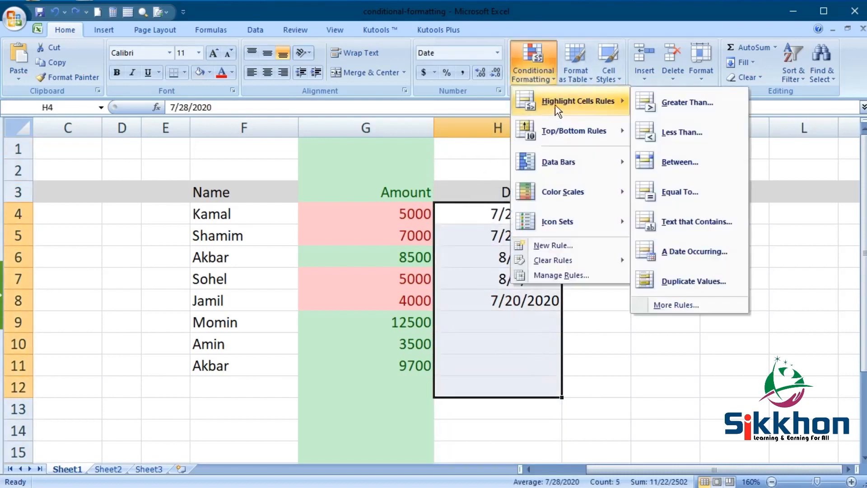
left_click(708, 135)
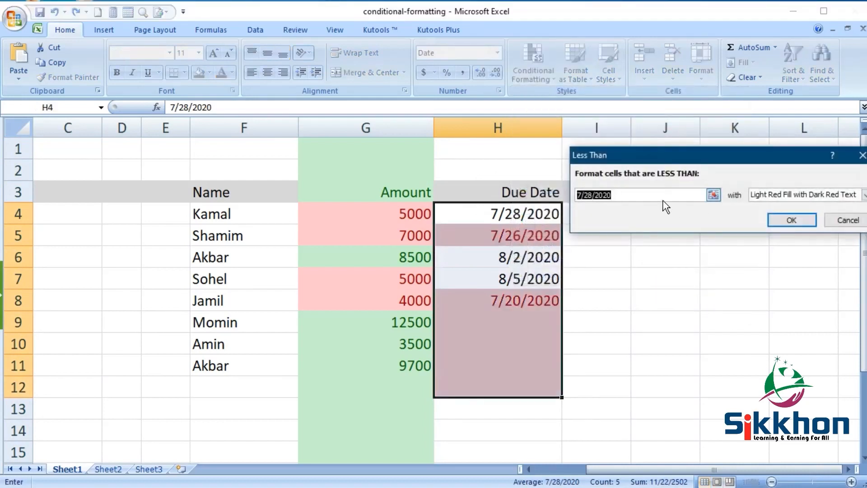
left_click(773, 219)
left_click(567, 275)
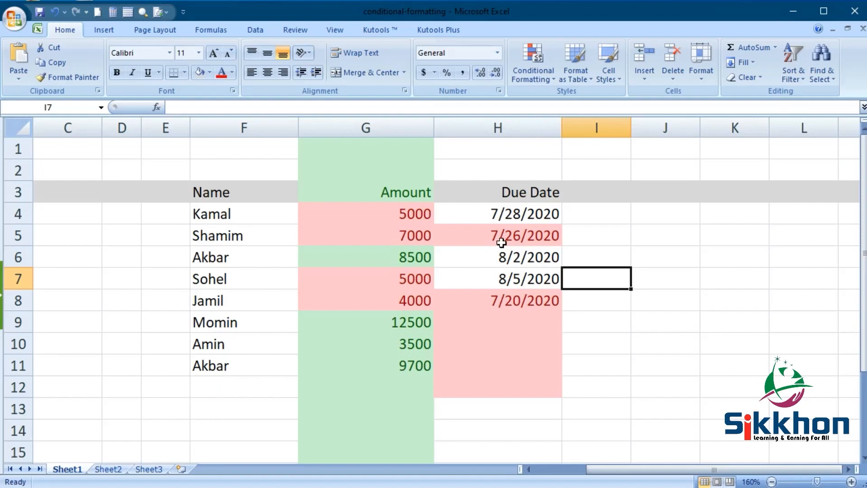
left_click(534, 61)
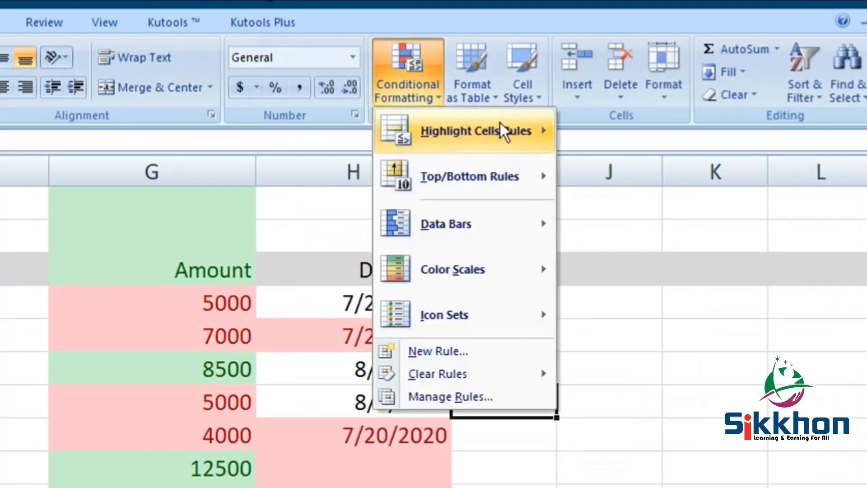
mouse_move(604, 97)
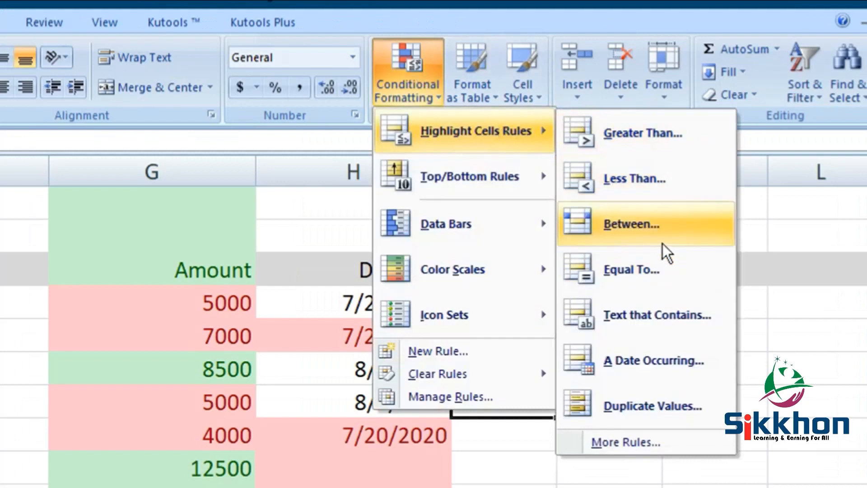
left_click(800, 267)
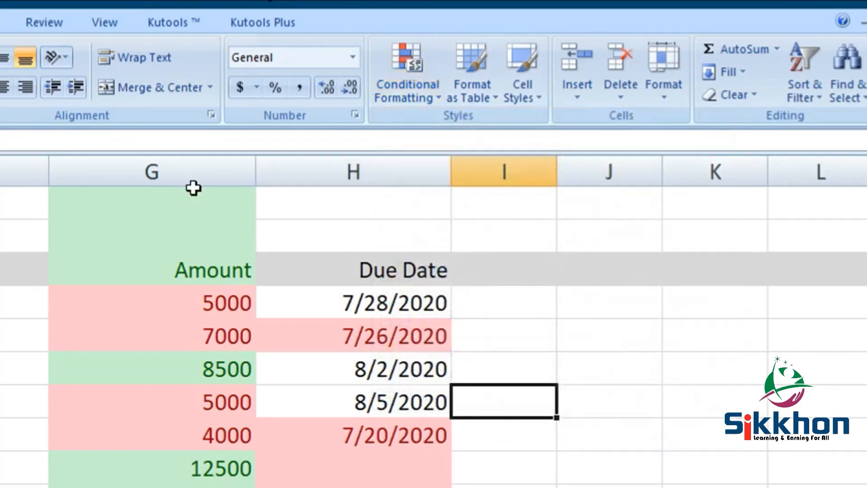
Step: Add a rule to the whole Amount column that formats cells equal to 8500 with Yellow Fill with Dark Yellow Text
left_click(175, 172)
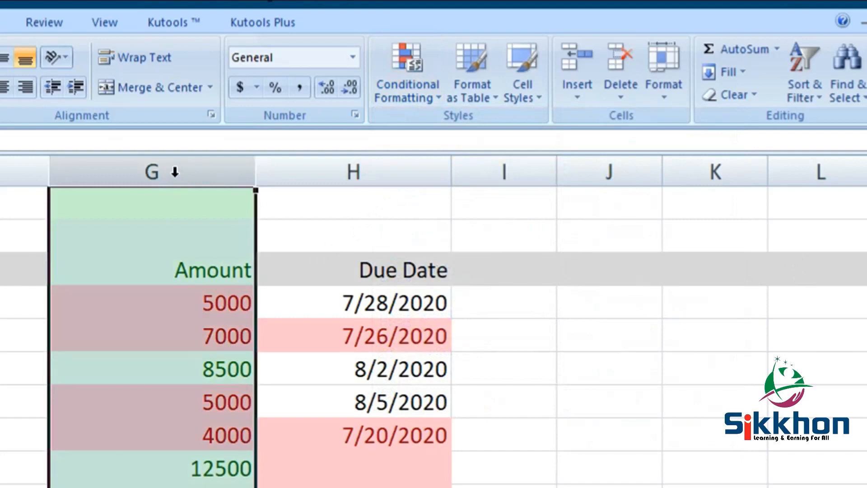
left_click(429, 96)
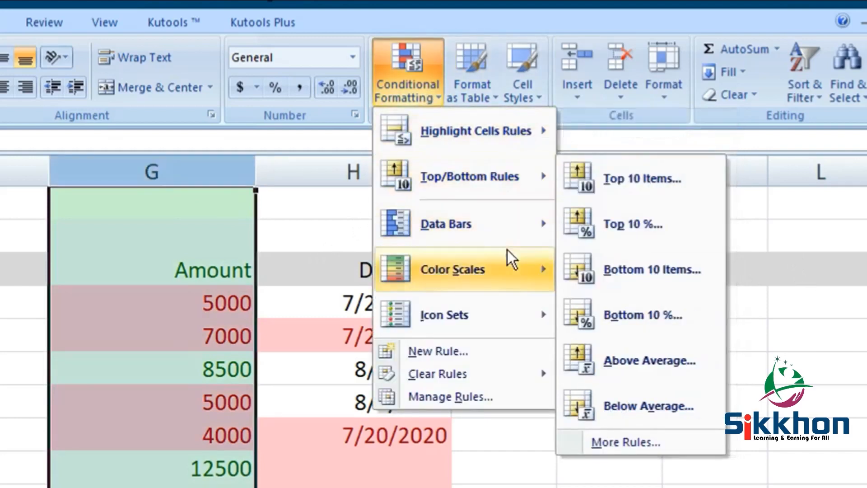
mouse_move(519, 140)
left_click(652, 278)
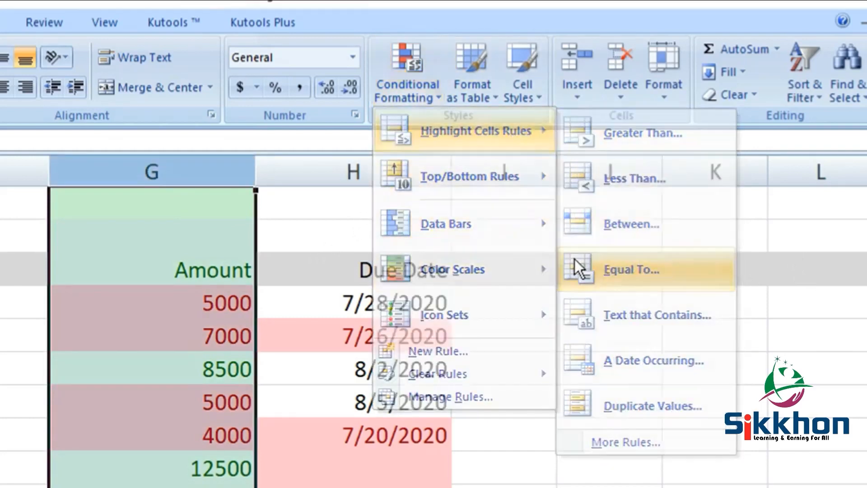
left_click_drag(665, 214, 607, 221)
key("BackSpace")
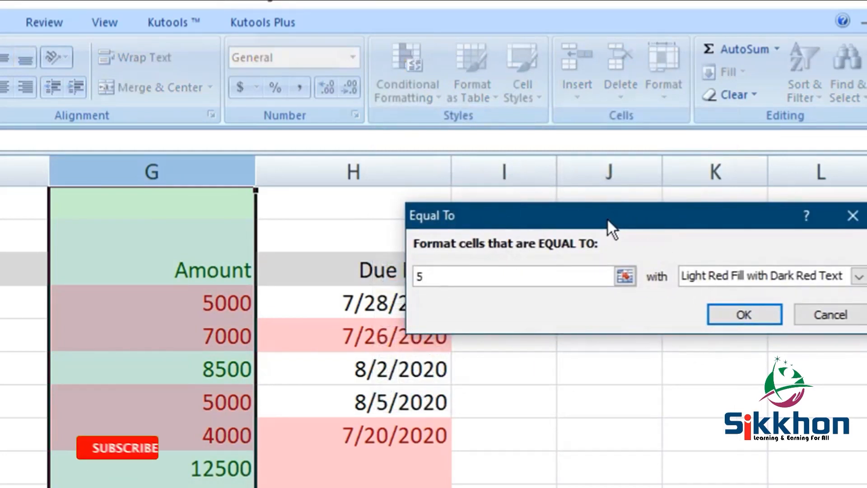
type("8500")
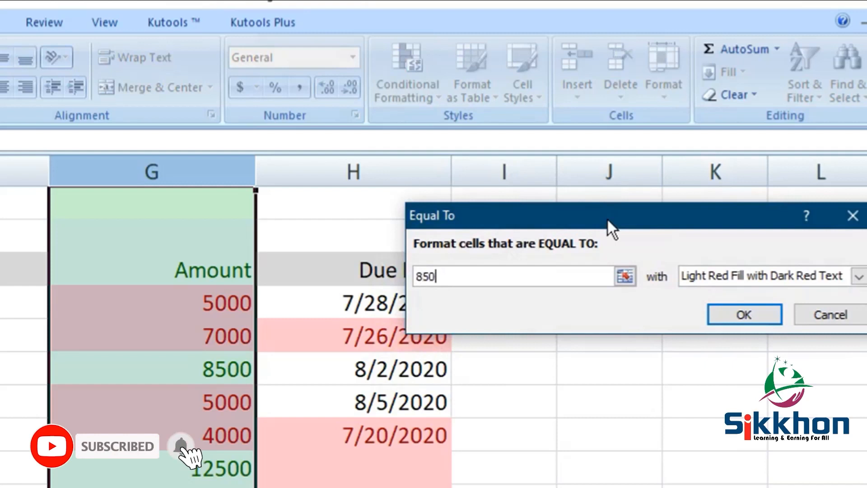
left_click(807, 275)
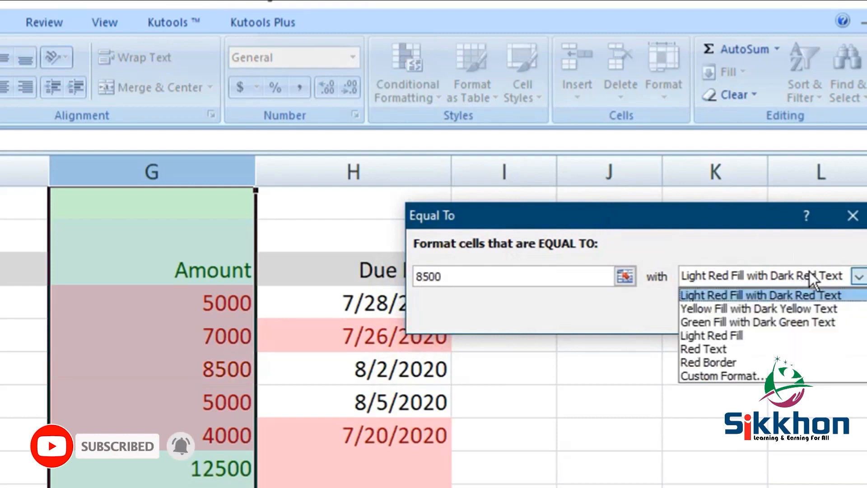
left_click(792, 309)
left_click(742, 321)
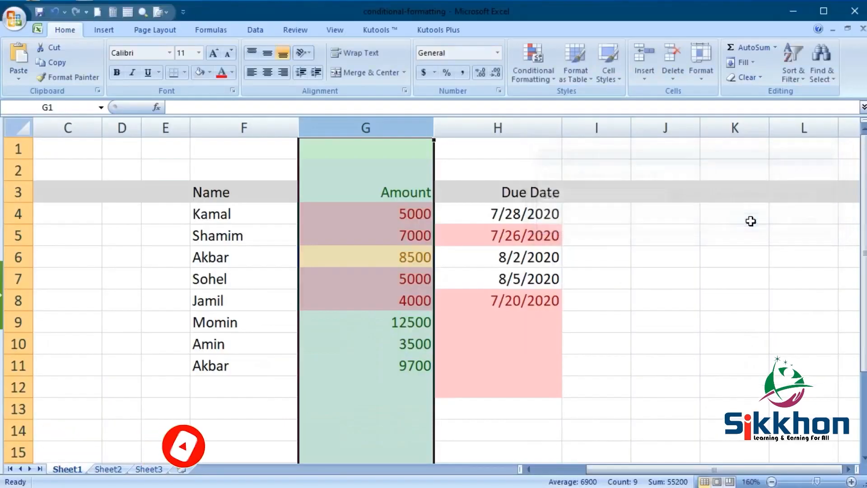
left_click(227, 470)
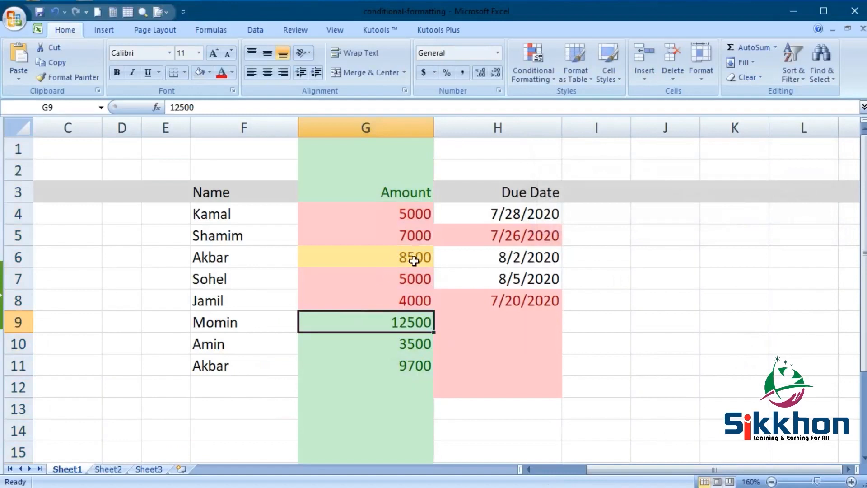
Step: Enter 8500 in cell G13 to test the equal to rule below the Amount list
scroll(414, 261, "down", 2)
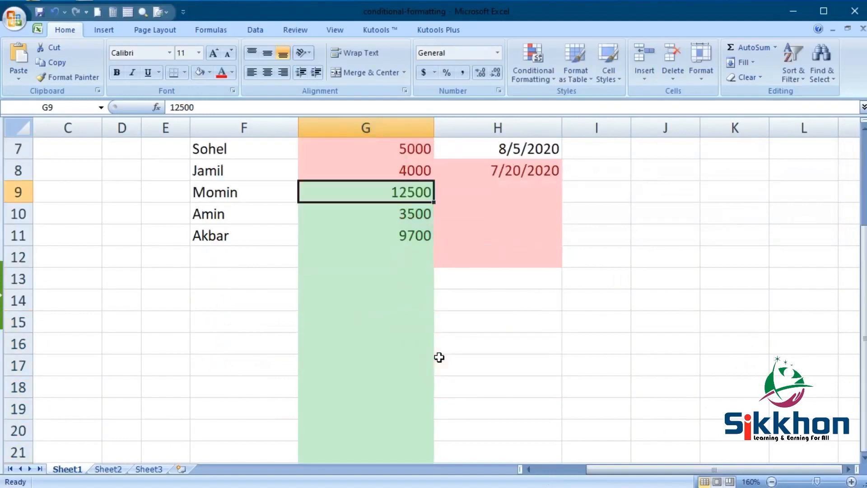
left_click(366, 279)
type("8500")
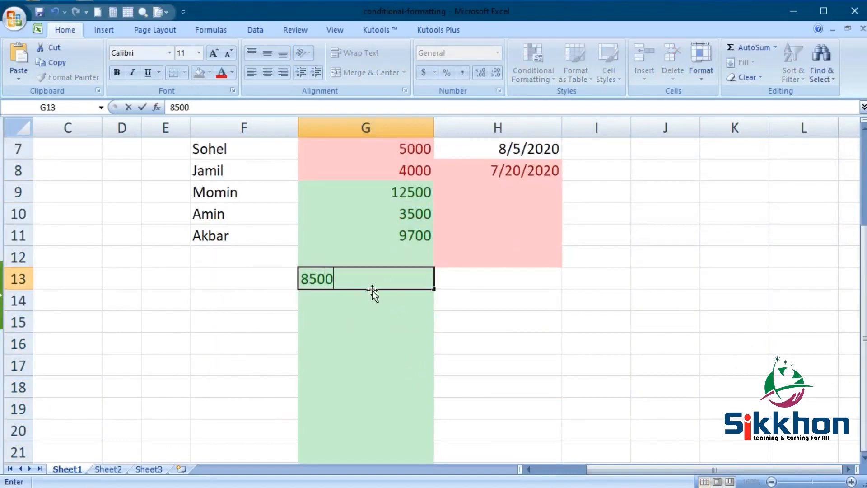
key("Return")
left_click(327, 279)
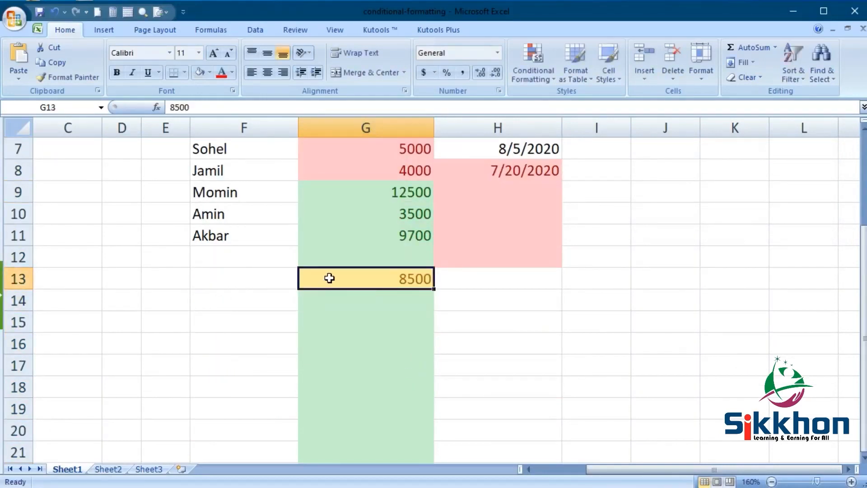
scroll(386, 313, "up", 2)
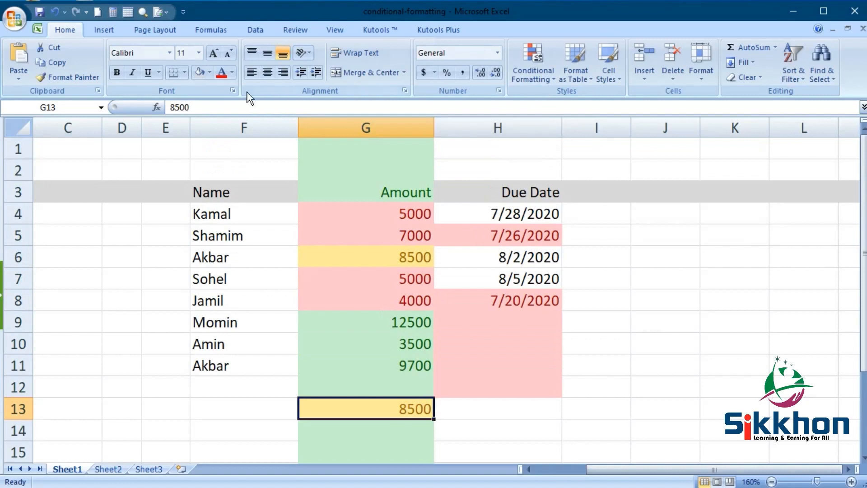
left_click(545, 53)
mouse_move(577, 100)
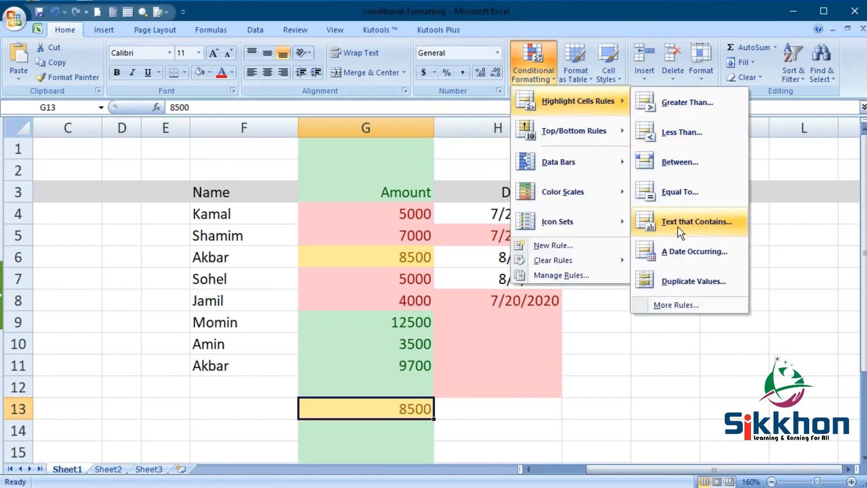
left_click(656, 344)
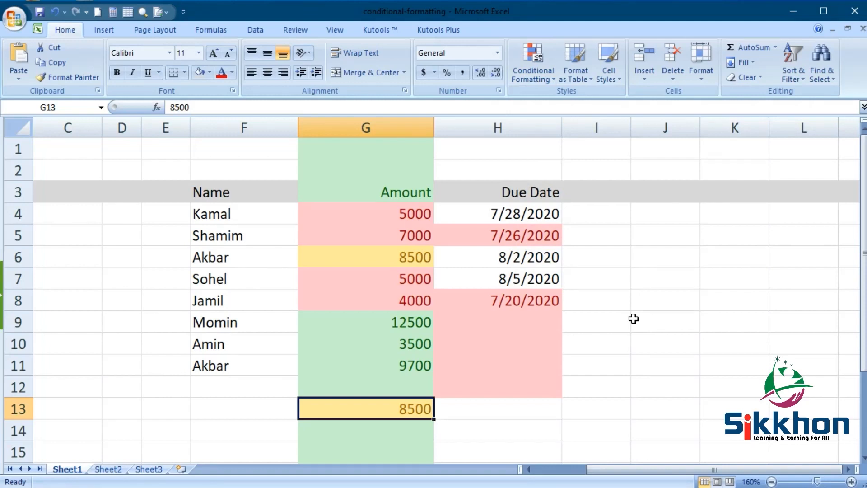
Step: Enter the sample text B in cells J8 and J11 and A in cell J10
left_click(675, 302)
type("B")
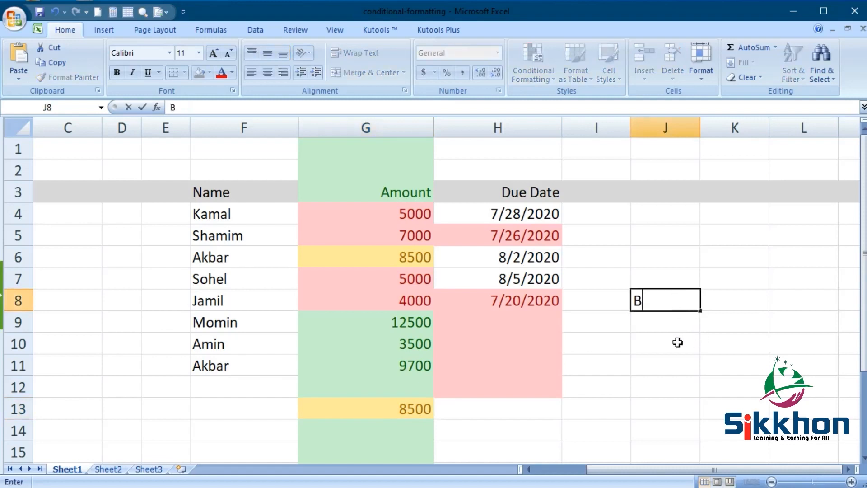
left_click(660, 357)
type("B")
left_click(658, 342)
type("A")
Step: Enter the sample text A in cells I8 and K9 and B in cell I9
left_click(615, 303)
type("S")
left_click(620, 319)
left_click(593, 300)
double_click(592, 302)
left_click_drag(592, 302, 555, 301)
type("A")
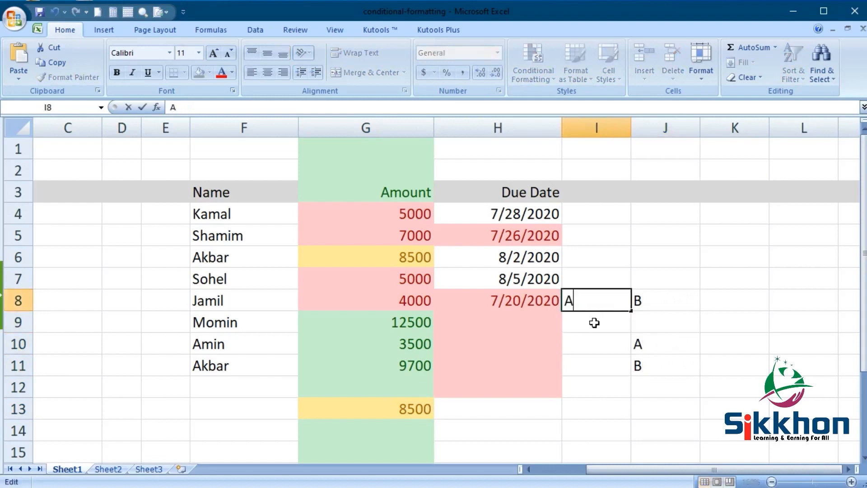
left_click(591, 323)
type("B")
left_click(708, 321)
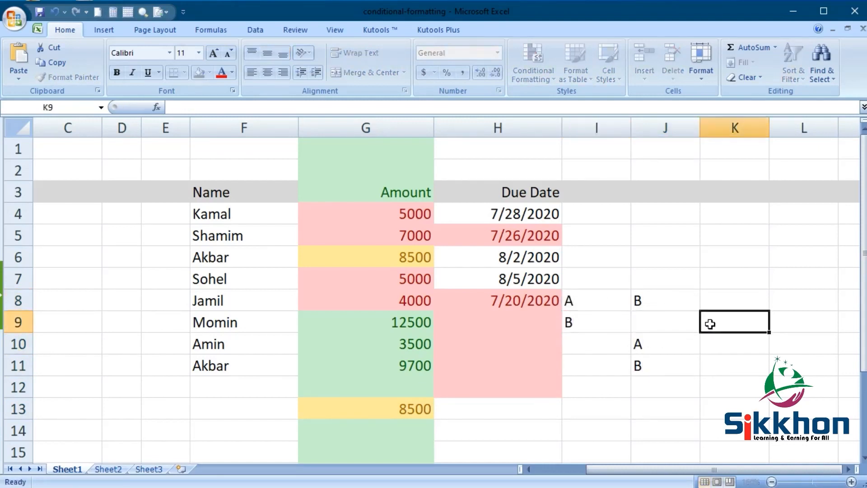
type("A")
Step: Highlight cells in I7:K11 whose text contains B with Light Red Fill with Dark Red Text
left_click_drag(589, 280, 720, 364)
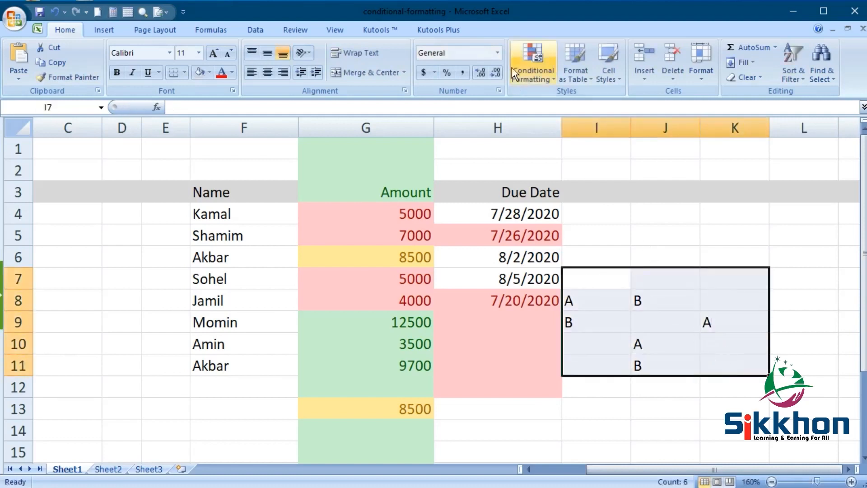
left_click(524, 63)
mouse_move(565, 105)
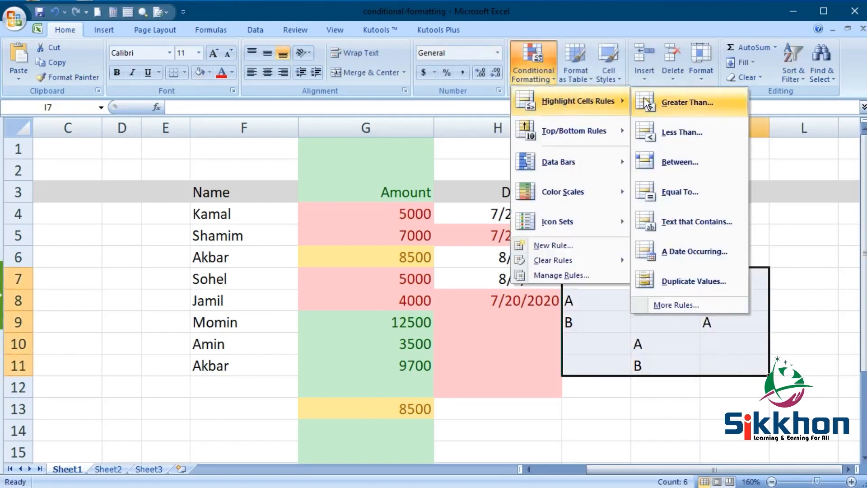
left_click(698, 223)
left_click_drag(677, 157, 487, 134)
type("B")
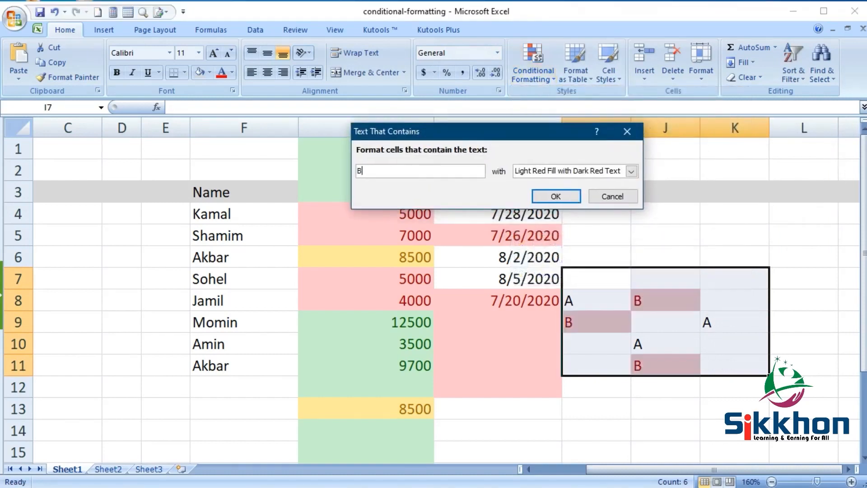
left_click(558, 197)
left_click(673, 233)
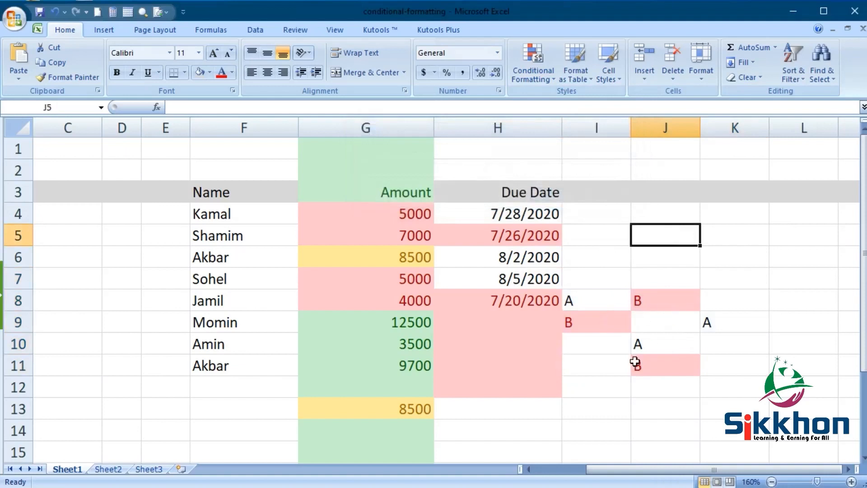
left_click(733, 342)
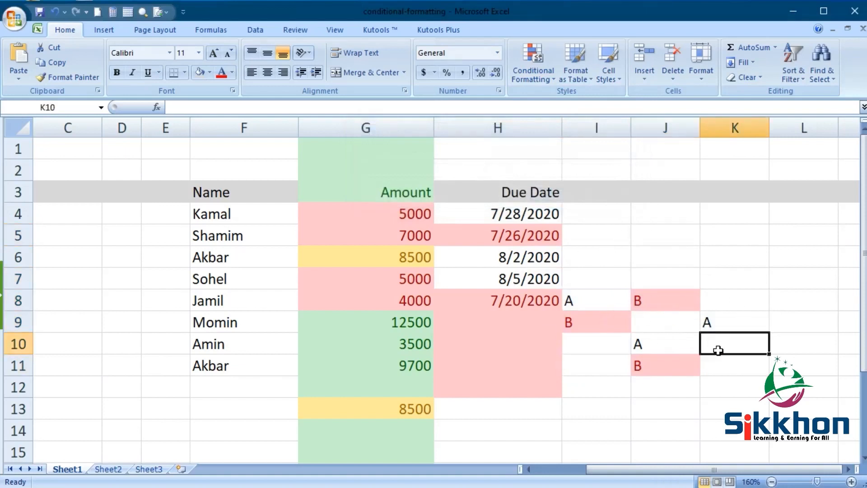
Step: Enter the sample text B in cell K10 to test the text rule
type("B")
key("Return")
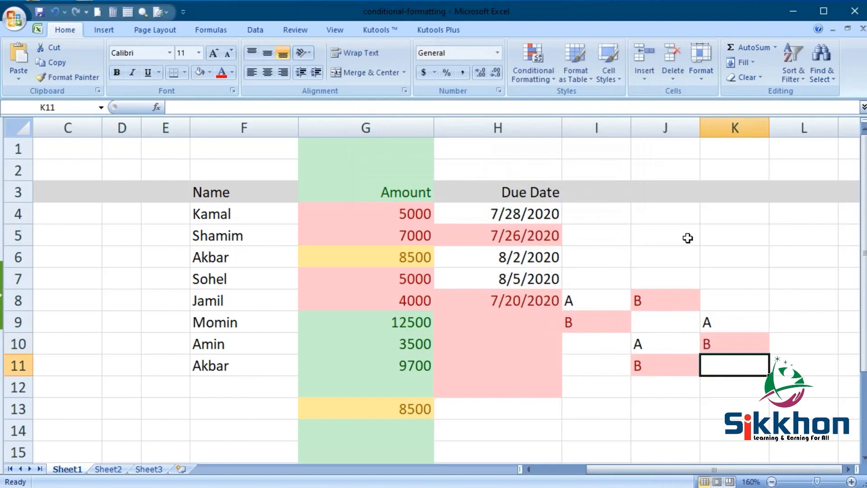
Step: Highlight duplicate values in the Name column F with Light Red Fill with Dark Red Text
left_click(549, 68)
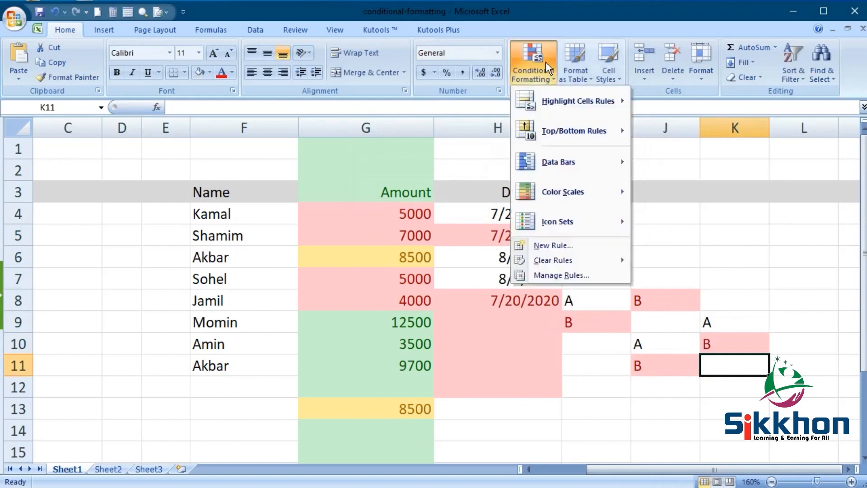
left_click(255, 128)
left_click(261, 128)
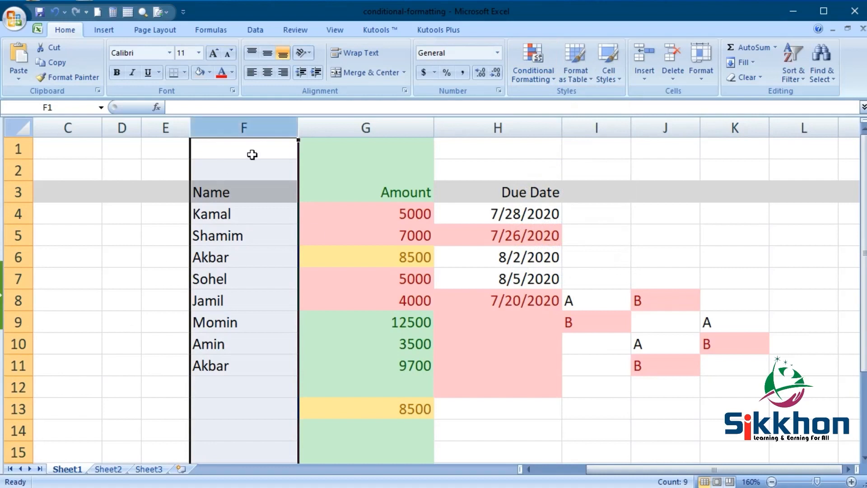
left_click(531, 65)
mouse_move(578, 101)
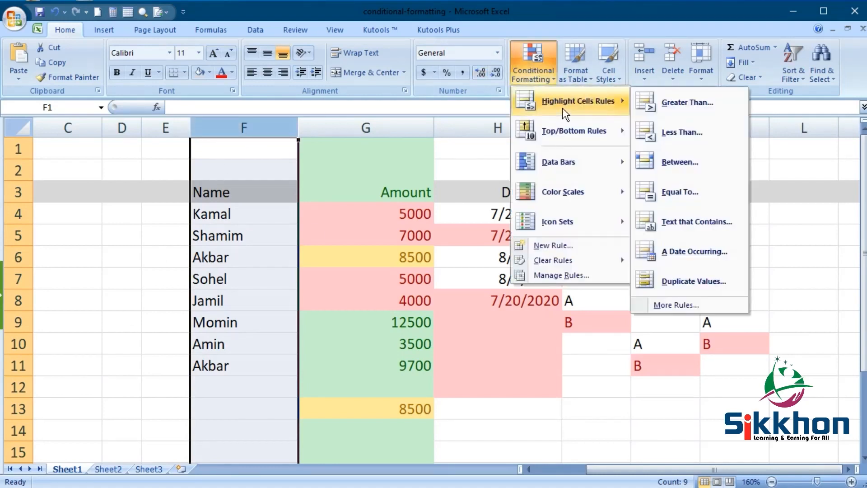
left_click(690, 286)
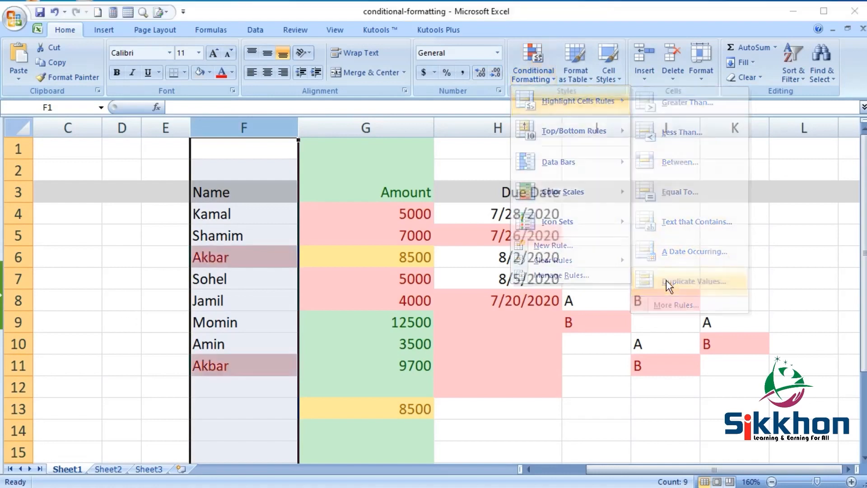
left_click_drag(479, 130, 526, 127)
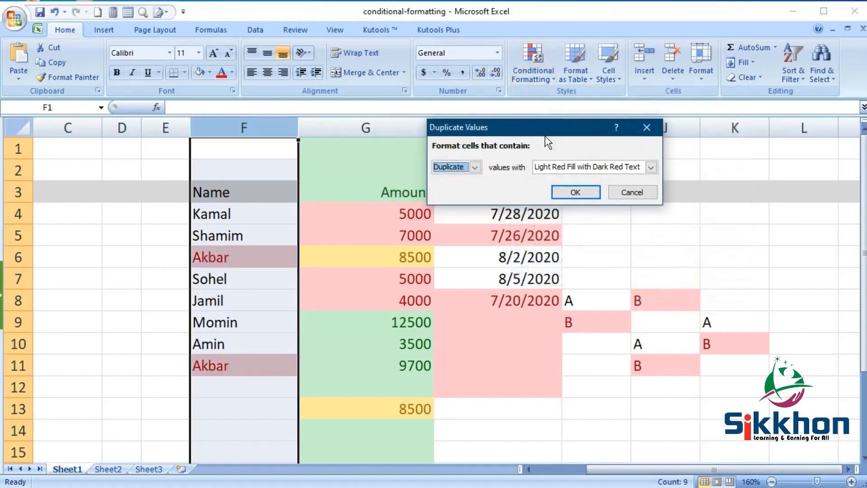
left_click(470, 167)
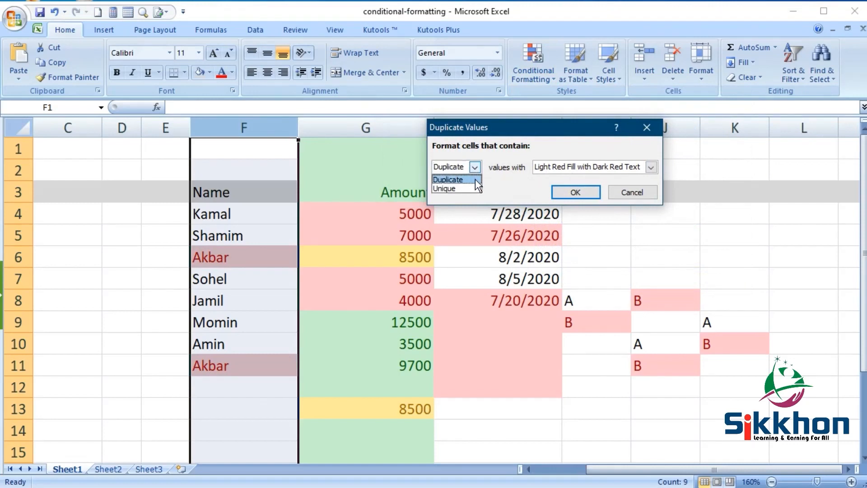
left_click(465, 188)
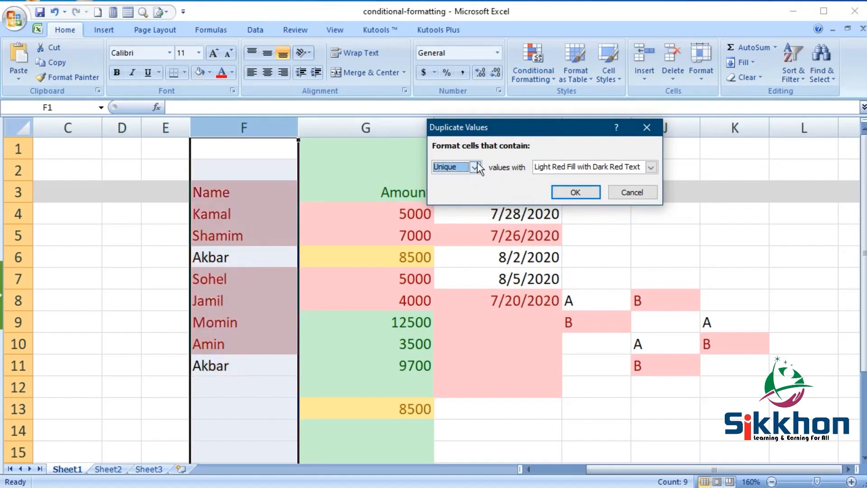
left_click(460, 167)
left_click(462, 177)
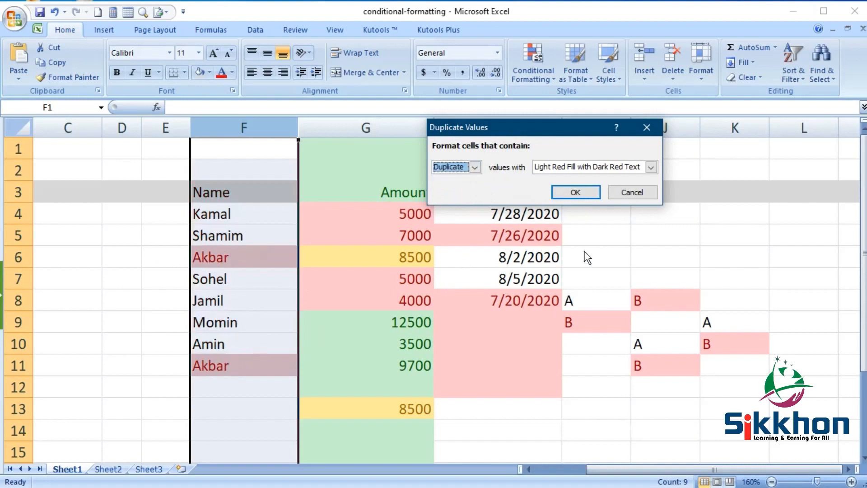
left_click(576, 192)
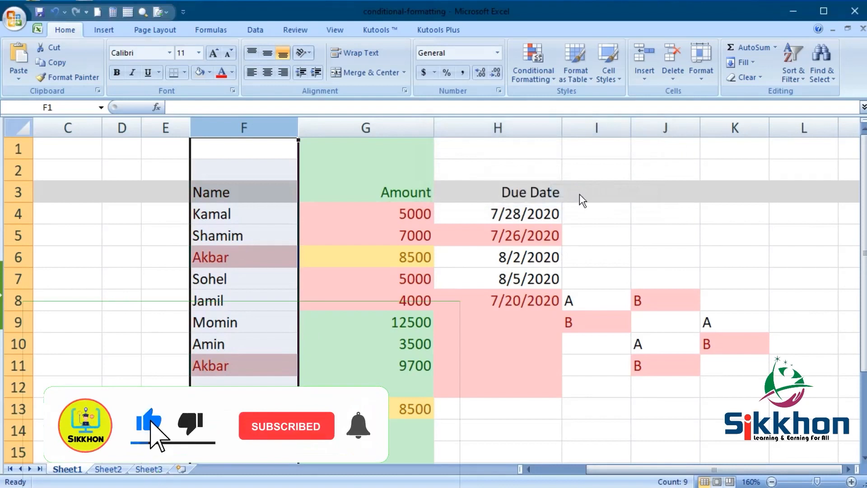
Step: Clear the conditional formatting rules from the Amount column G only
left_click(388, 123)
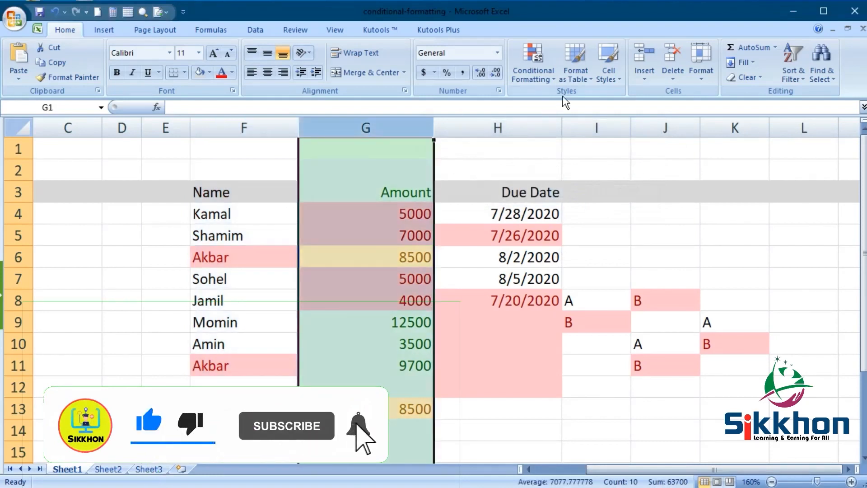
left_click(539, 68)
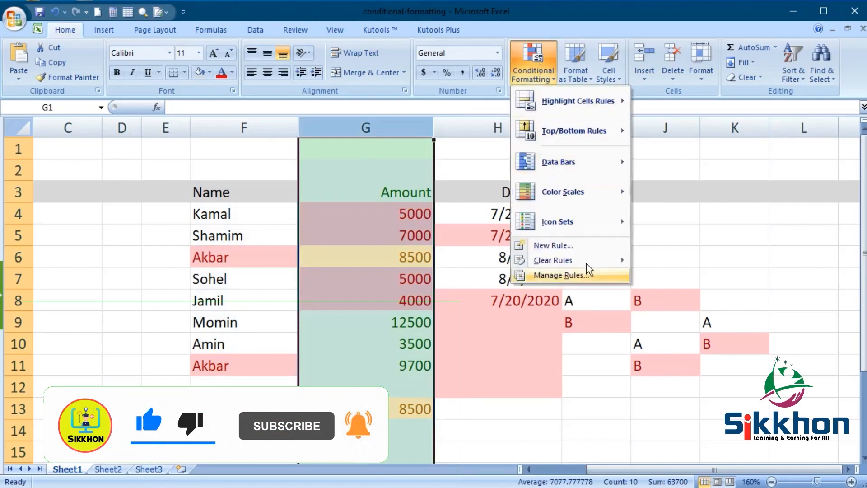
mouse_move(613, 260)
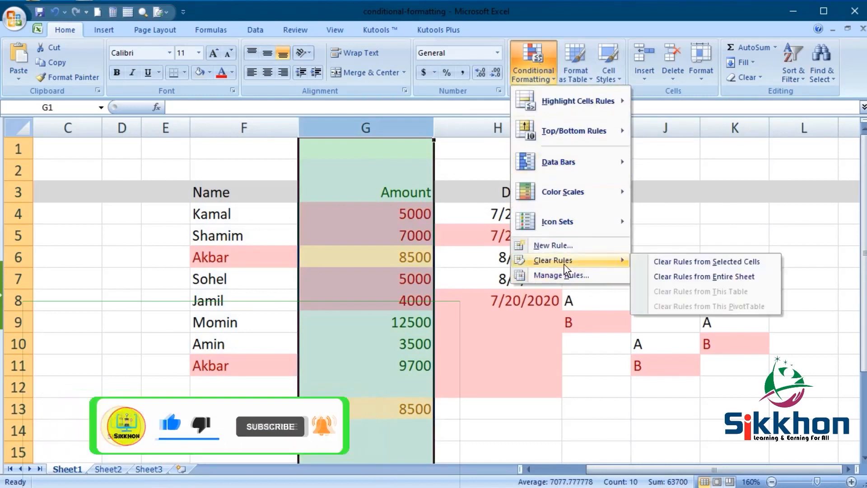
left_click(701, 262)
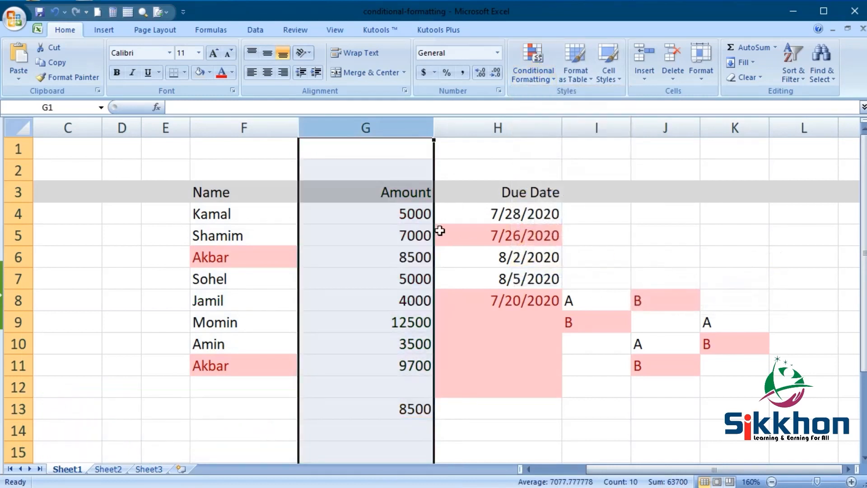
Step: Apply light blue data bars to the Amount column G
left_click(541, 70)
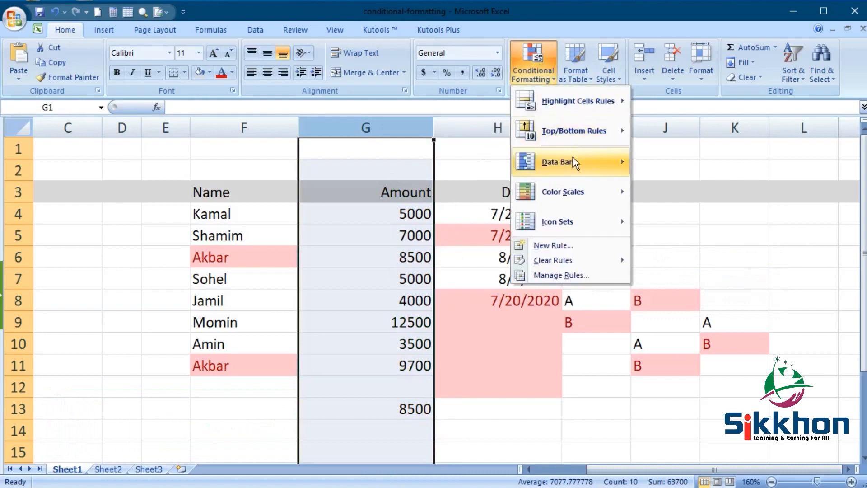
mouse_move(578, 175)
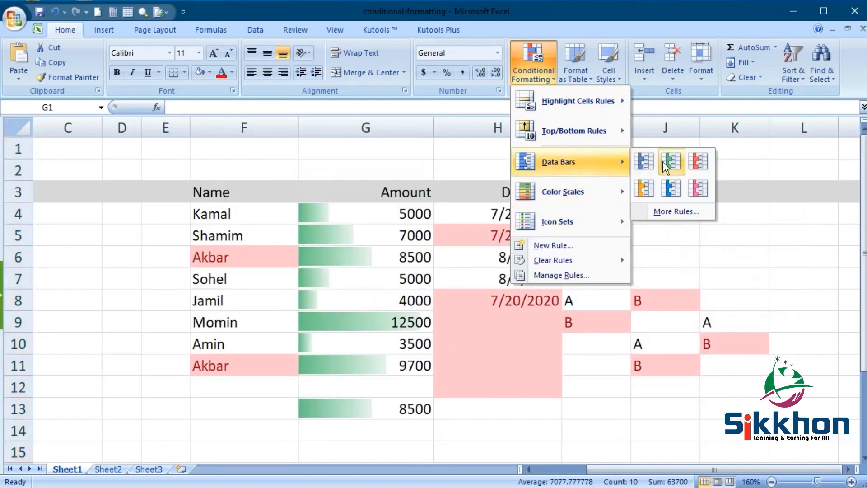
left_click(669, 188)
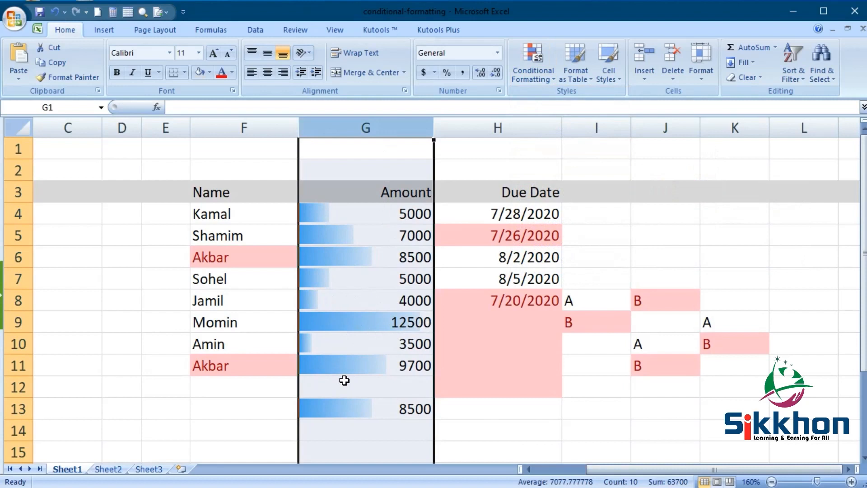
Step: Add the 3 Arrows (Colored) icon set to the Amount column G
left_click(549, 71)
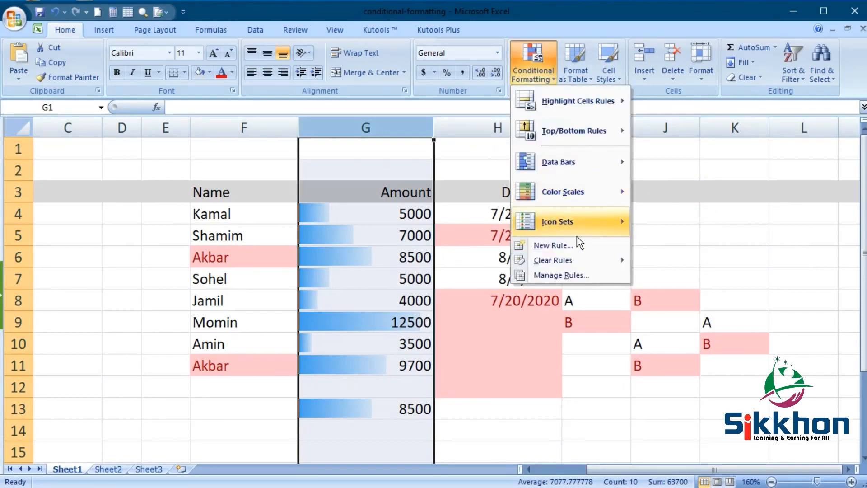
mouse_move(587, 192)
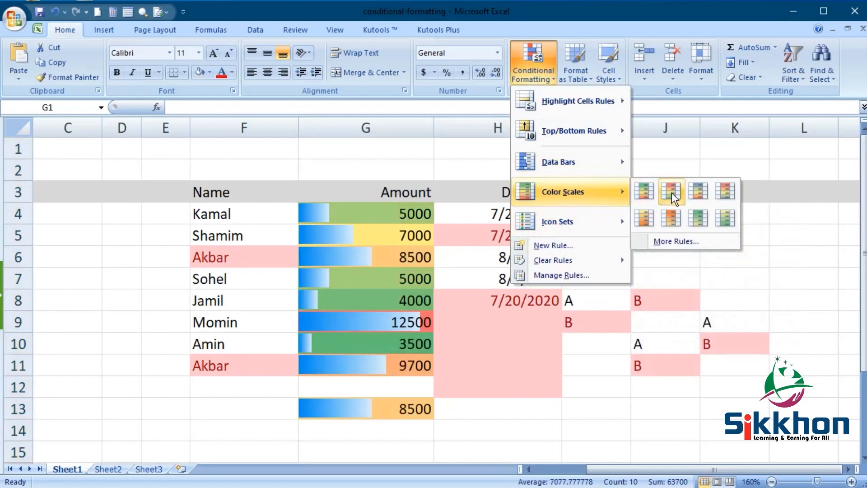
mouse_move(550, 226)
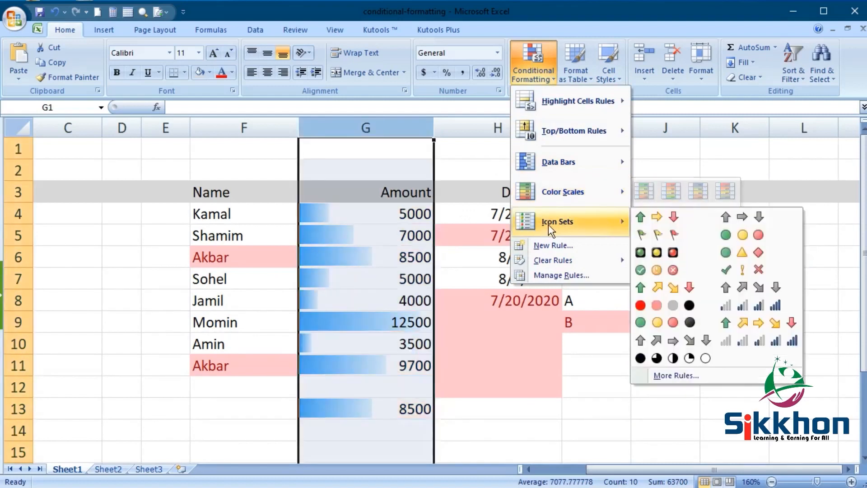
left_click(657, 218)
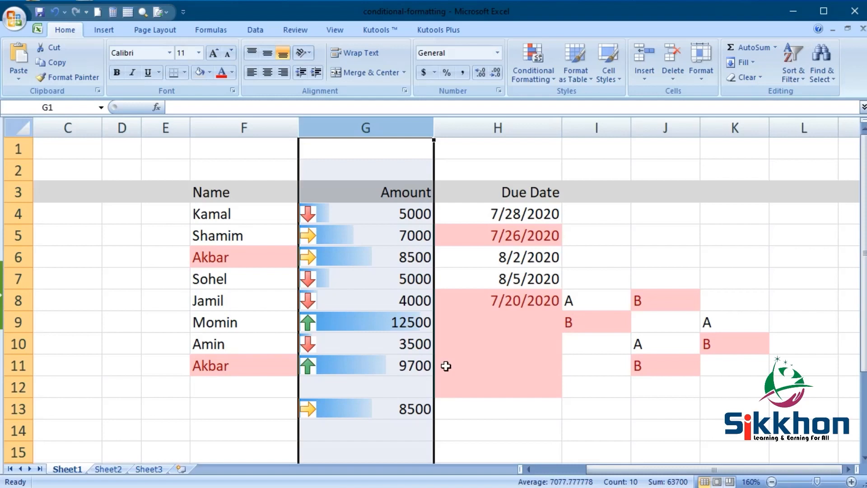
Step: Try to change the green arrow's threshold type to Number in the Amount column's icon set rule
left_click(534, 72)
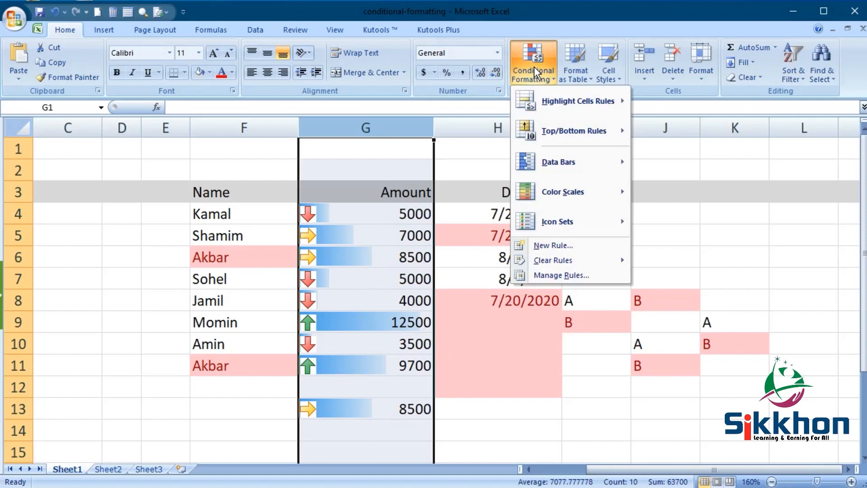
left_click(581, 276)
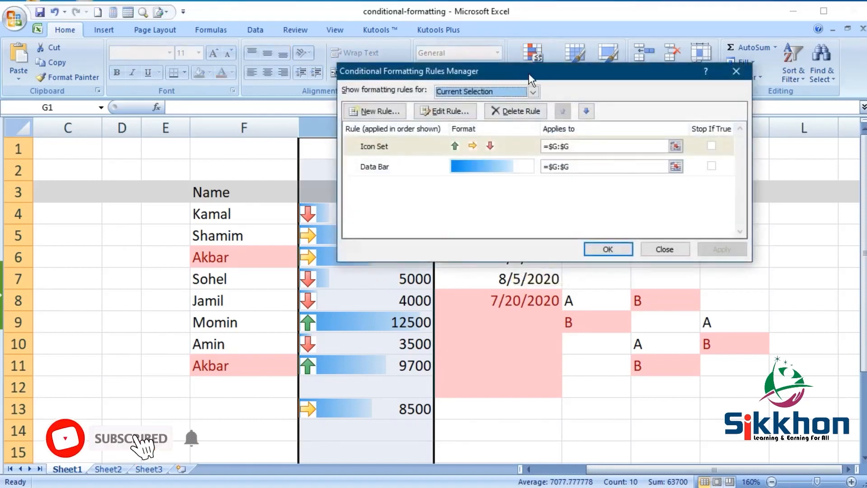
left_click_drag(528, 73, 543, 112)
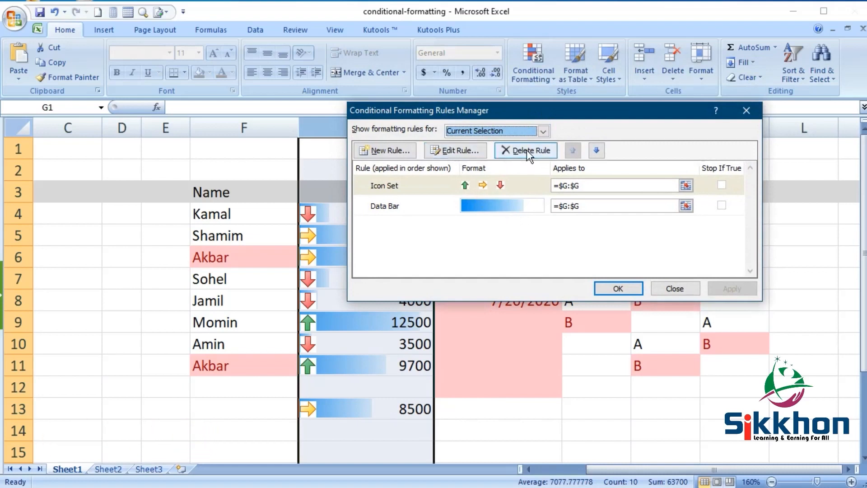
left_click(459, 150)
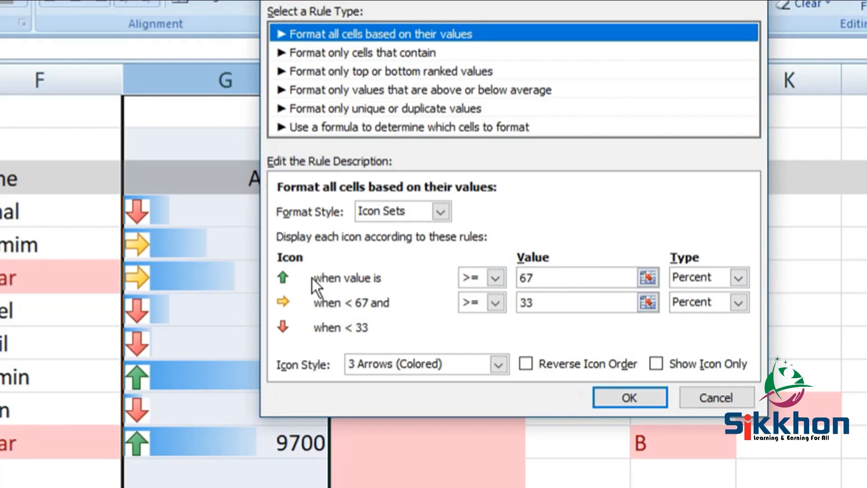
left_click(726, 273)
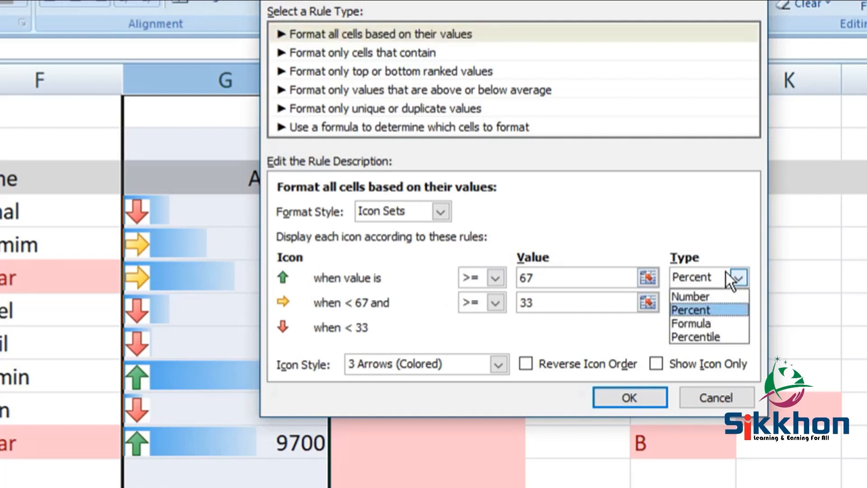
left_click(715, 301)
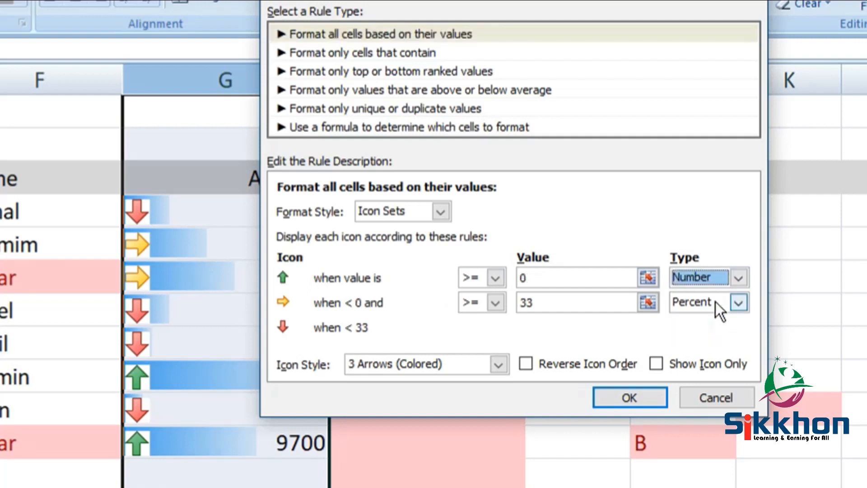
left_click(720, 395)
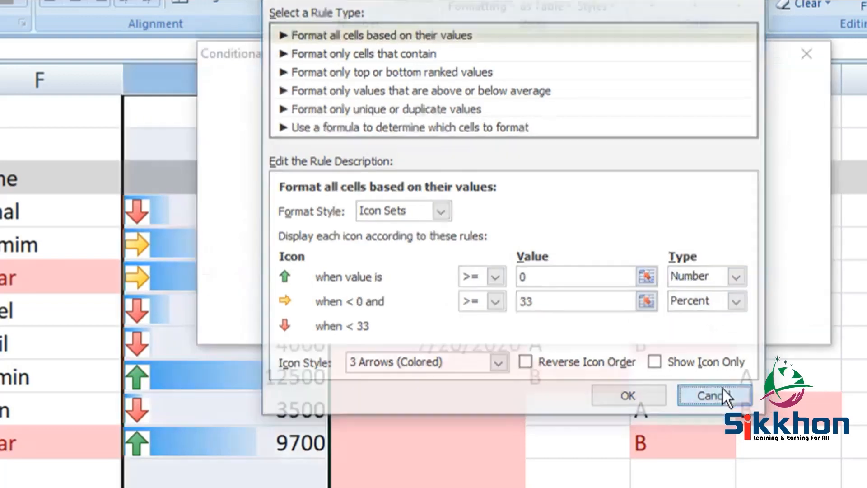
left_click(698, 324)
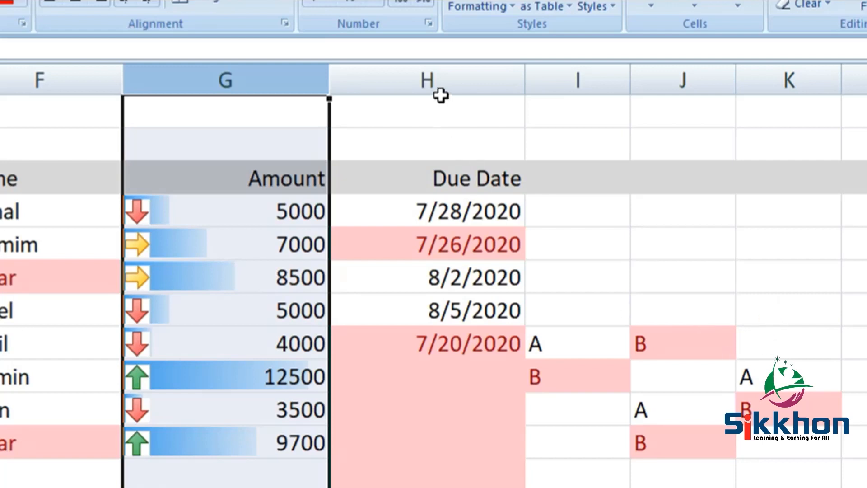
Step: Clear the conditional formatting rules from the Due Date column H only
left_click(432, 80)
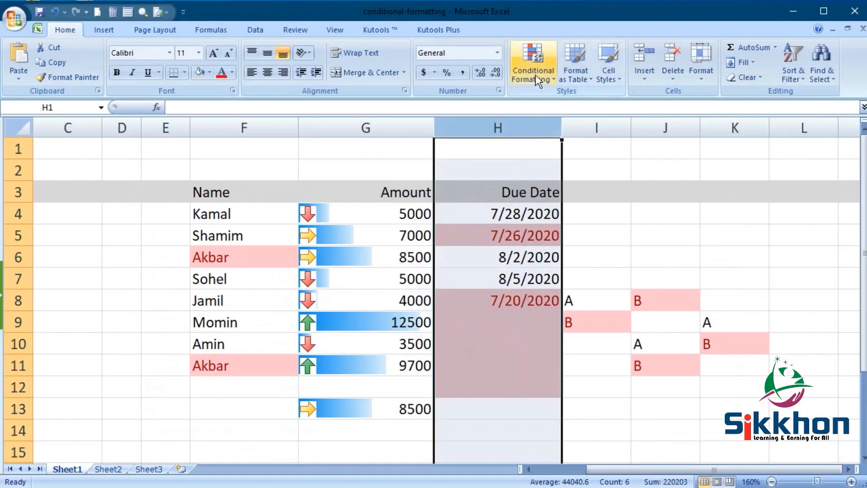
left_click(535, 74)
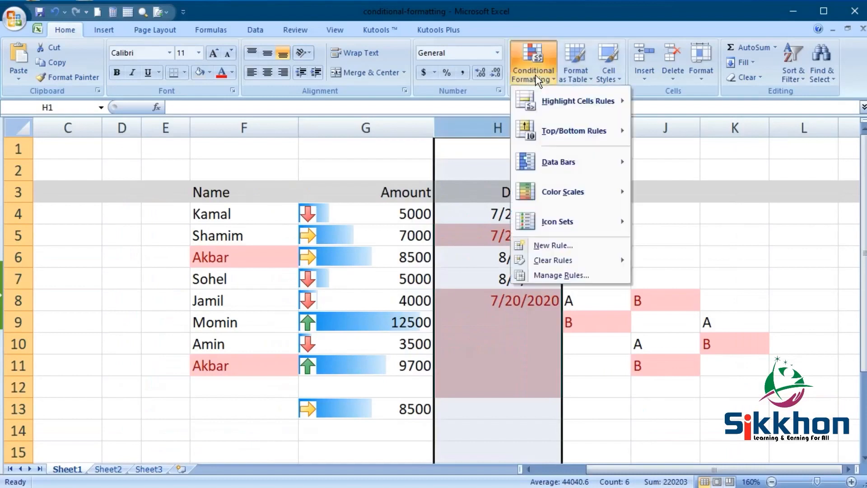
mouse_move(600, 260)
left_click(658, 262)
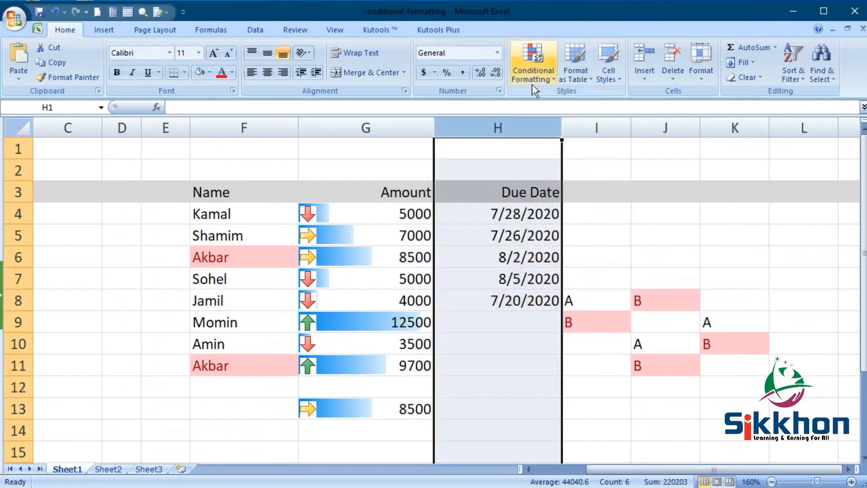
Step: Highlight dates occurring next week in the Due Date column H with Light Red Fill with Dark Red Text
left_click(532, 70)
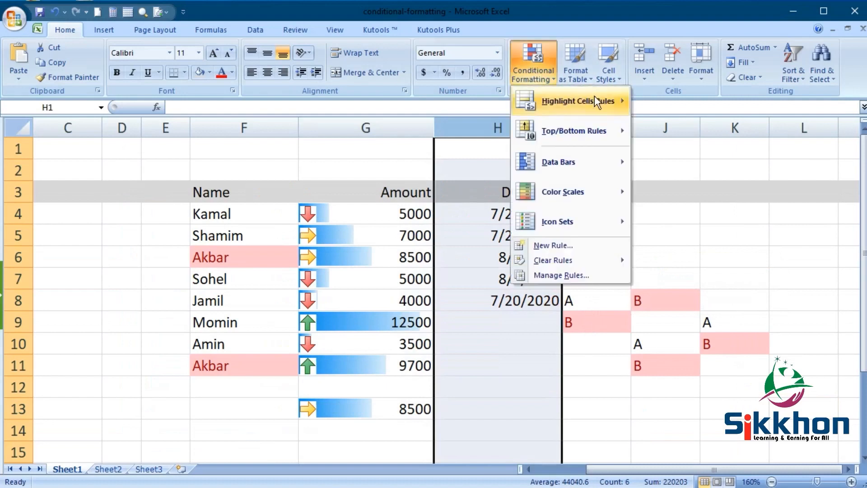
mouse_move(595, 99)
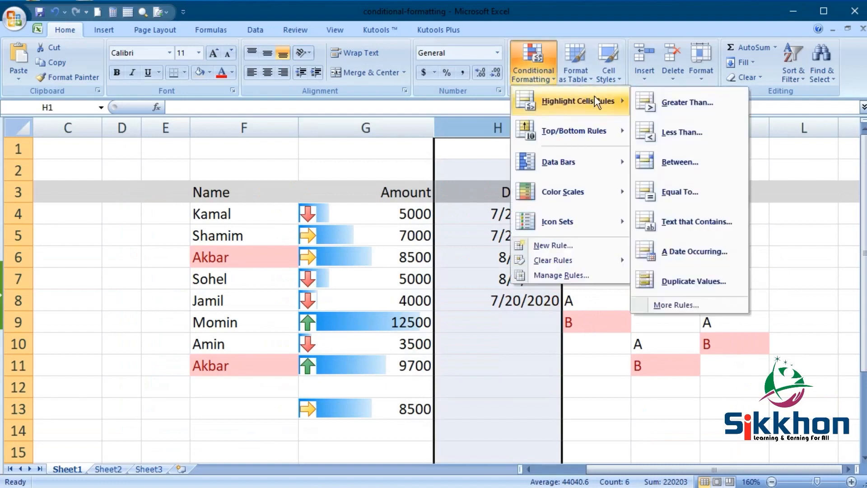
left_click(707, 249)
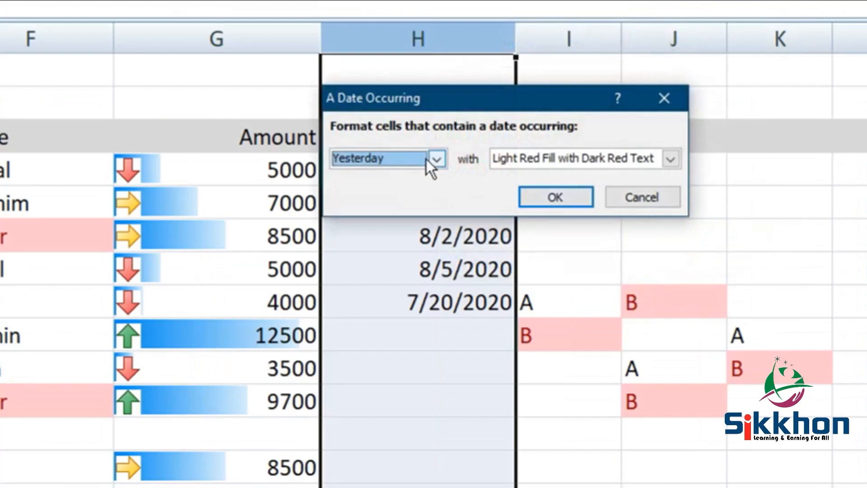
left_click(433, 159)
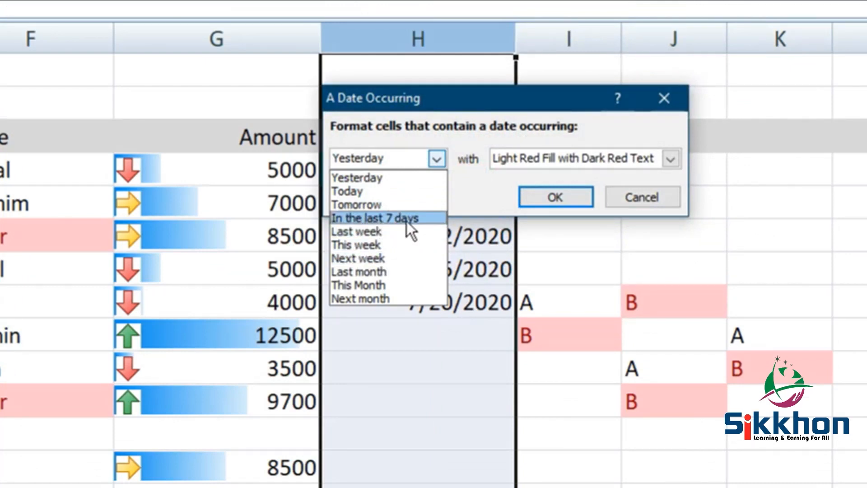
left_click(398, 261)
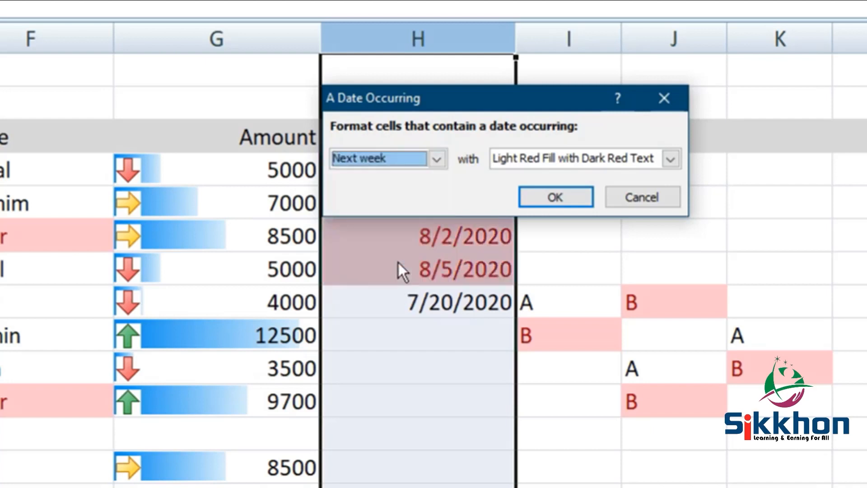
left_click(537, 198)
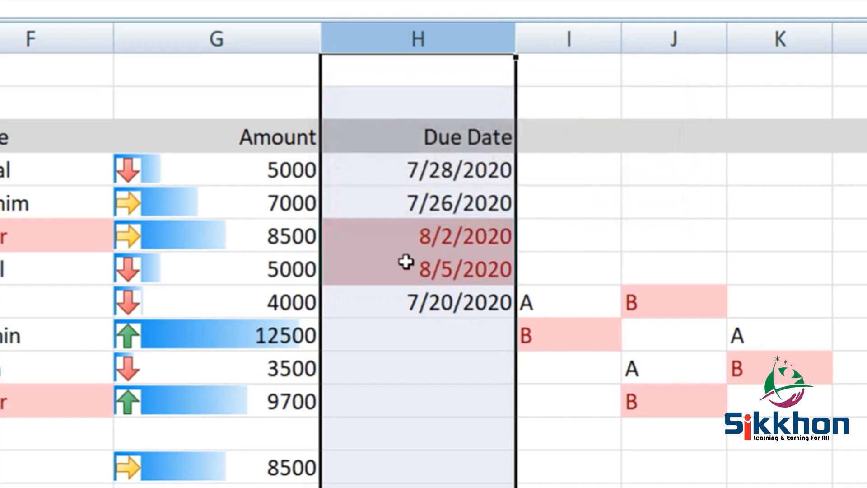